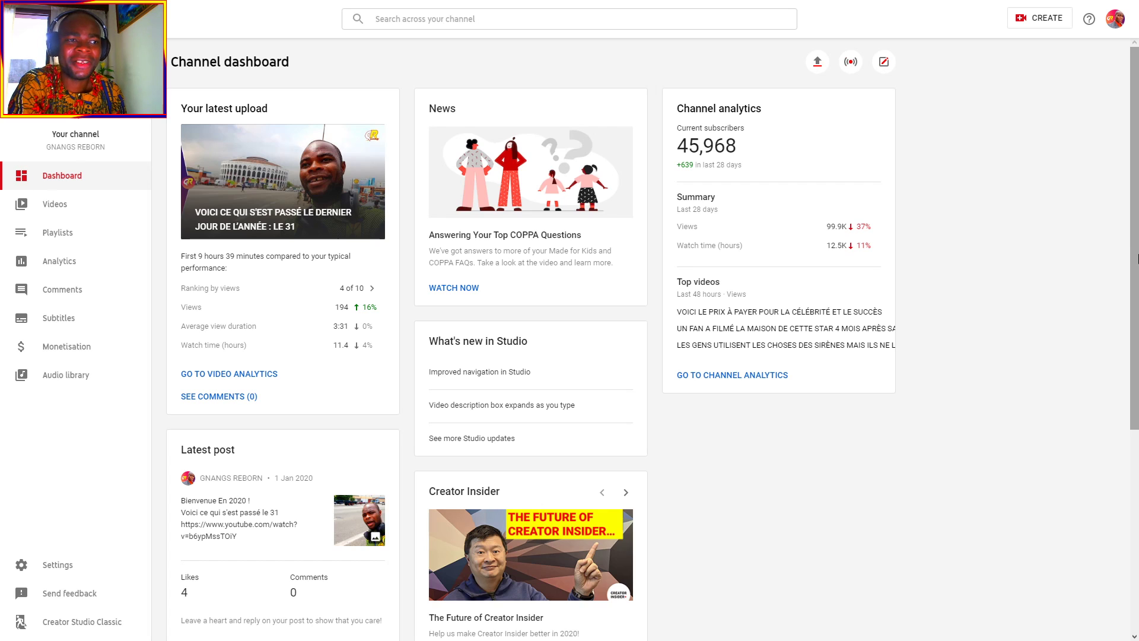
Look over the channel dashboard and the uploaded videos list, and open the channel's monetisation overview
scroll(1115, 266, down, 5)
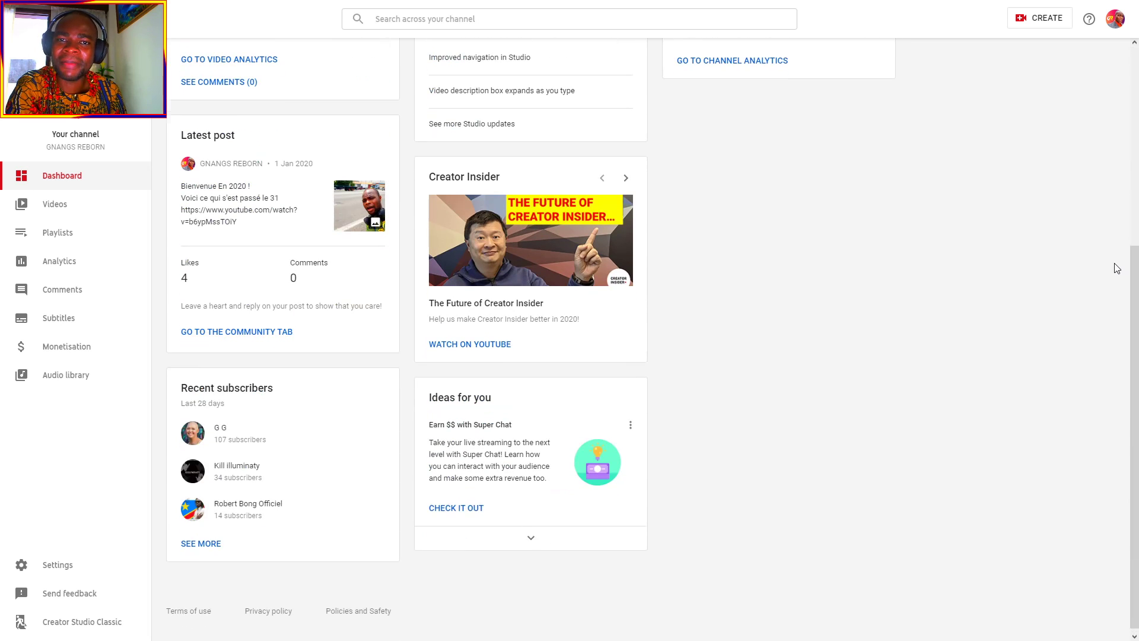
scroll(1115, 266, up, 5)
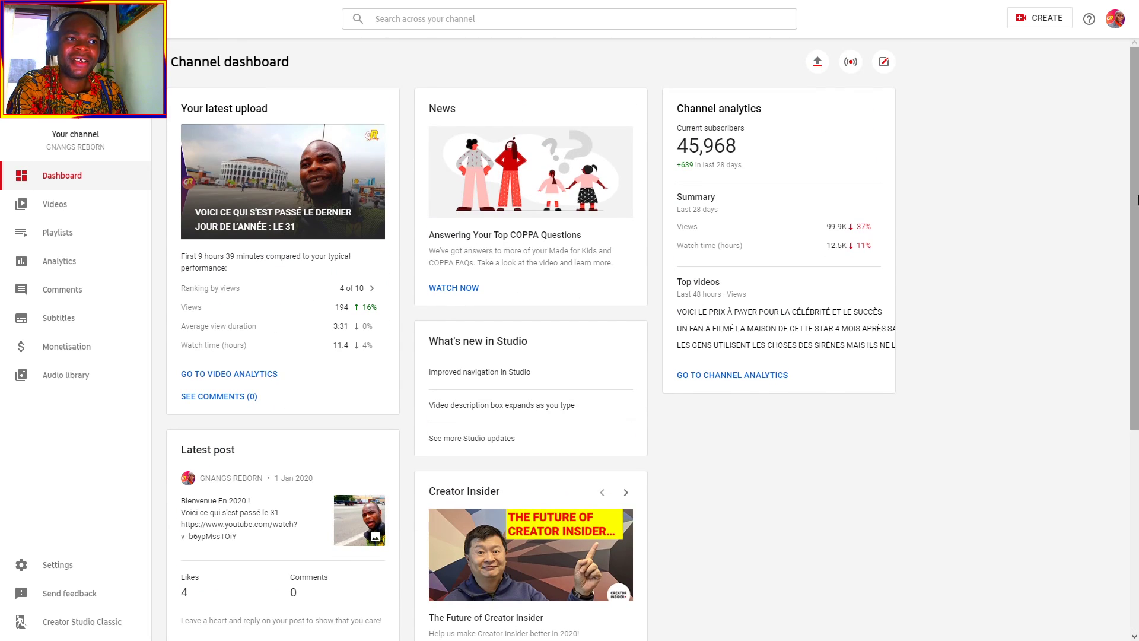
click(69, 205)
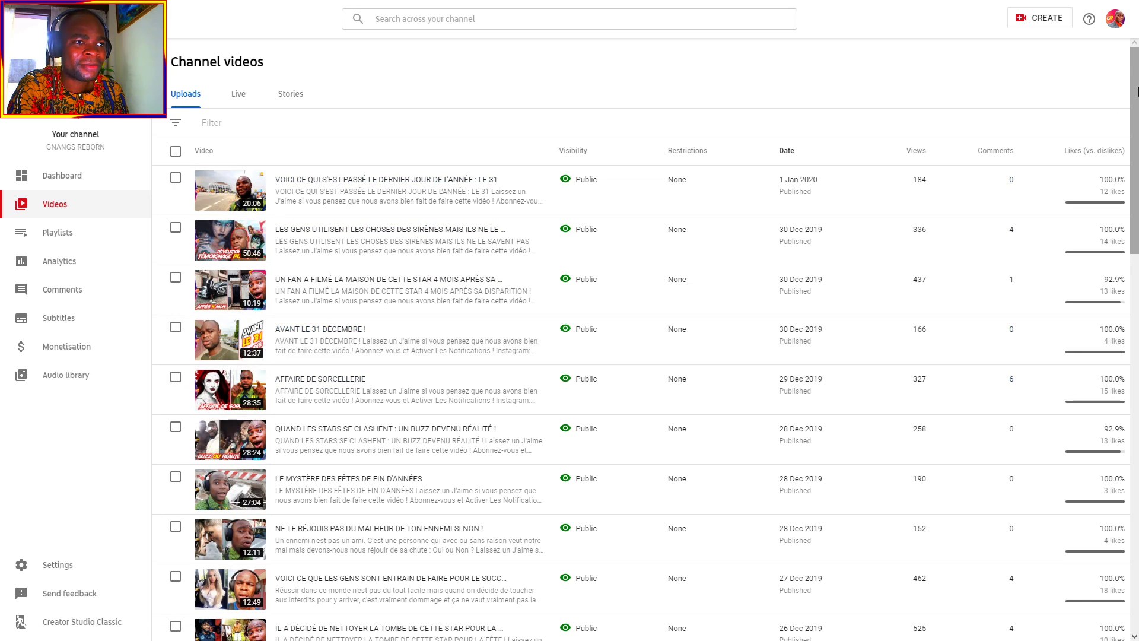
drag(1138, 92, 1137, 143)
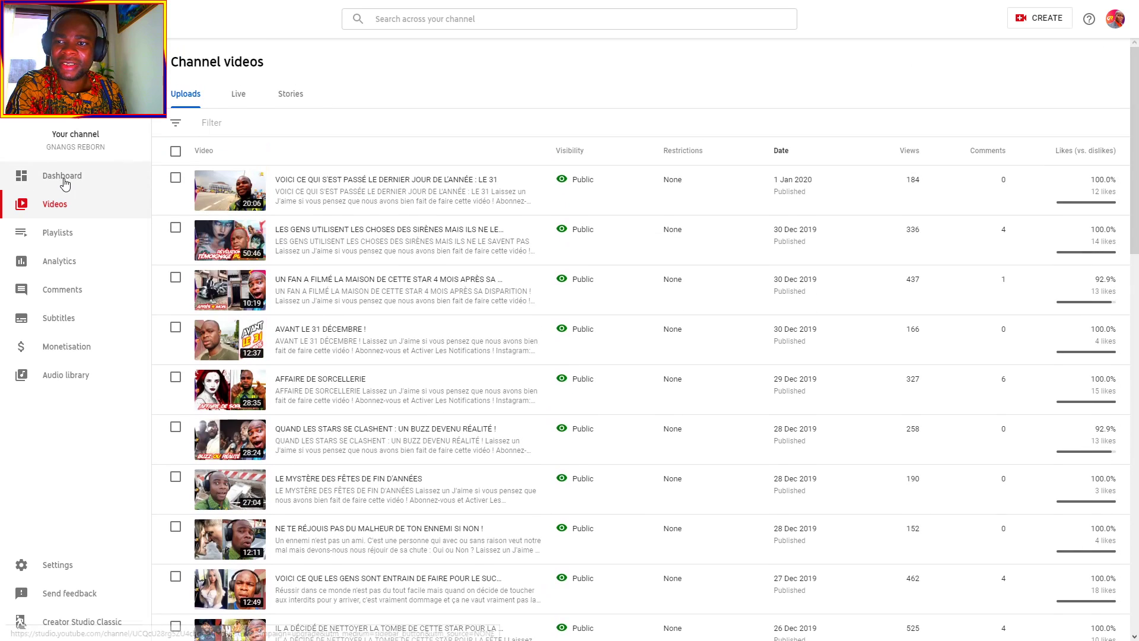
click(73, 354)
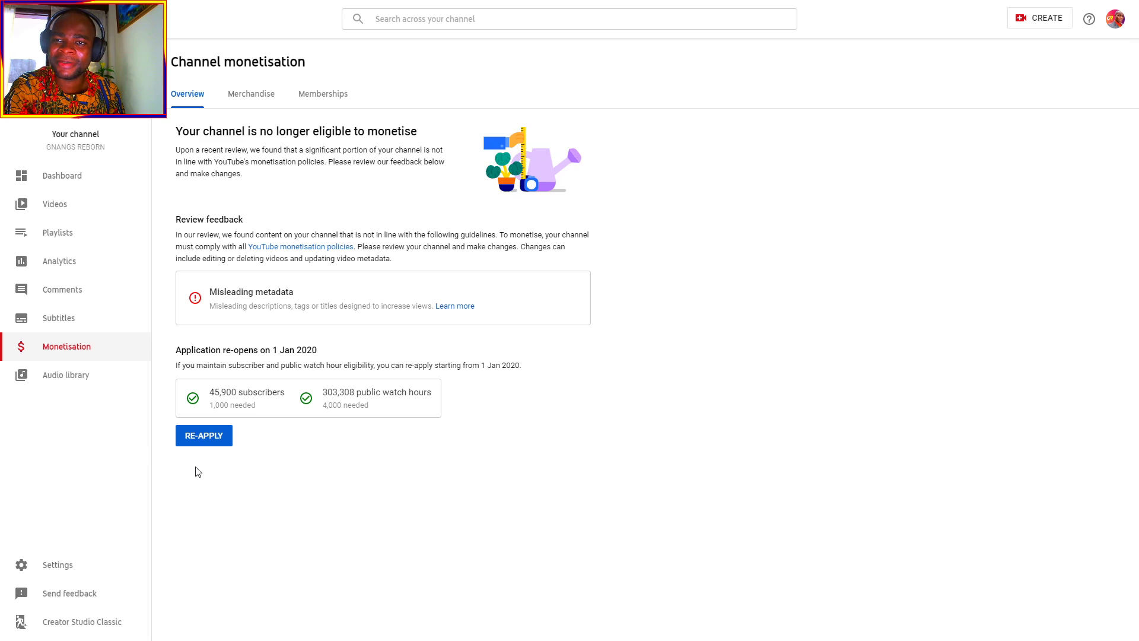
Switch to the Snipping Tool (Outil Capture d'écran) and capture the monetisation page in window mode
key(super)
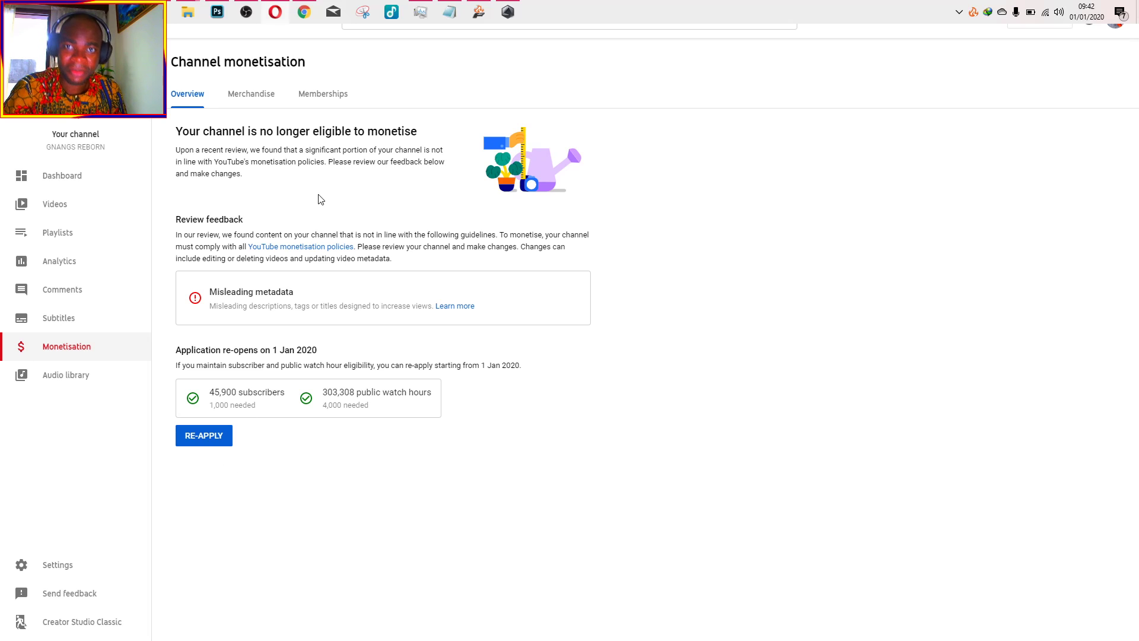
key(super)
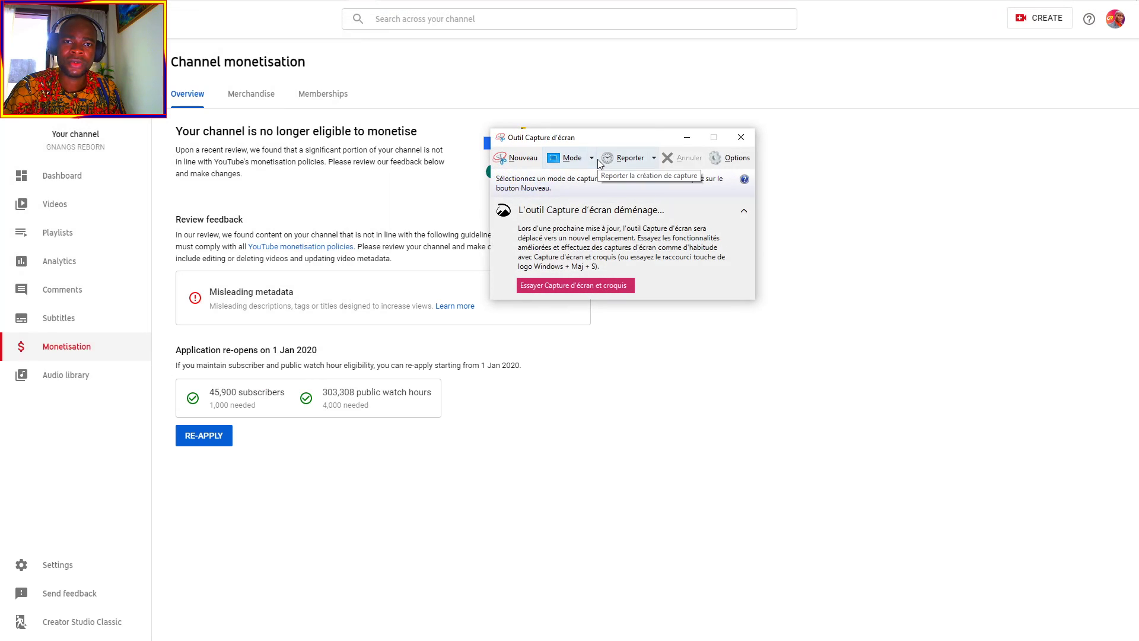
click(592, 159)
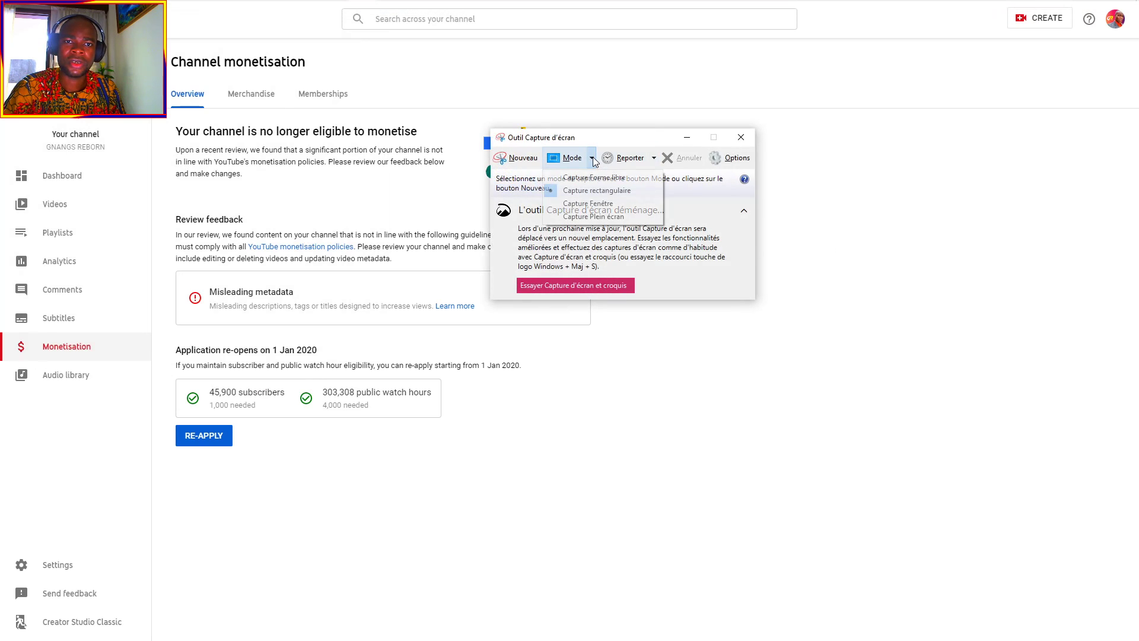
click(592, 204)
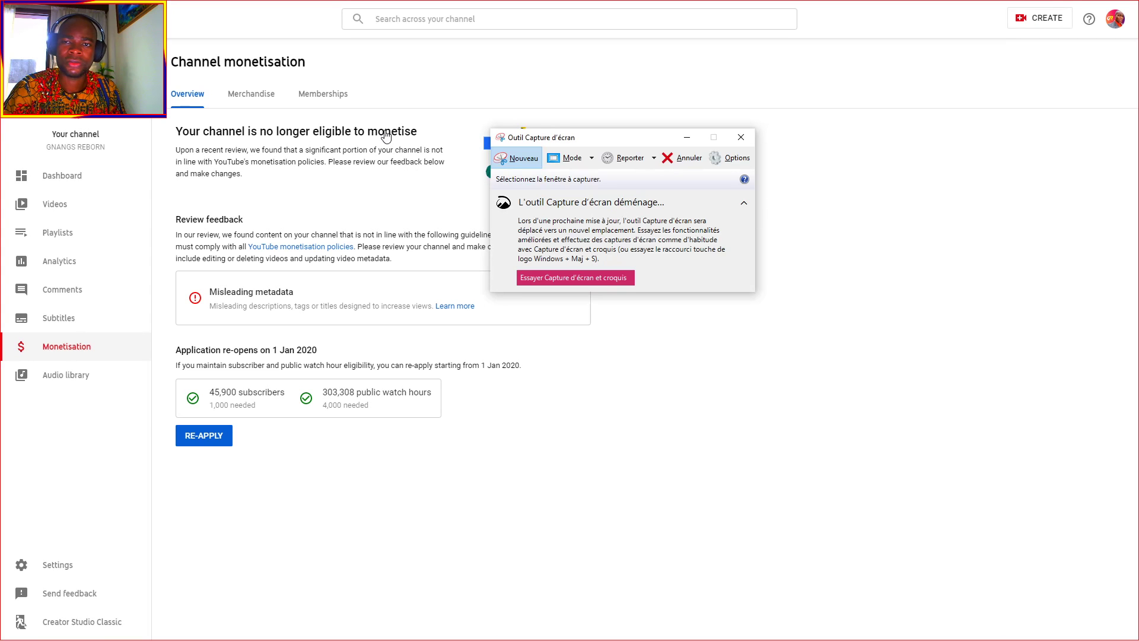
click(414, 101)
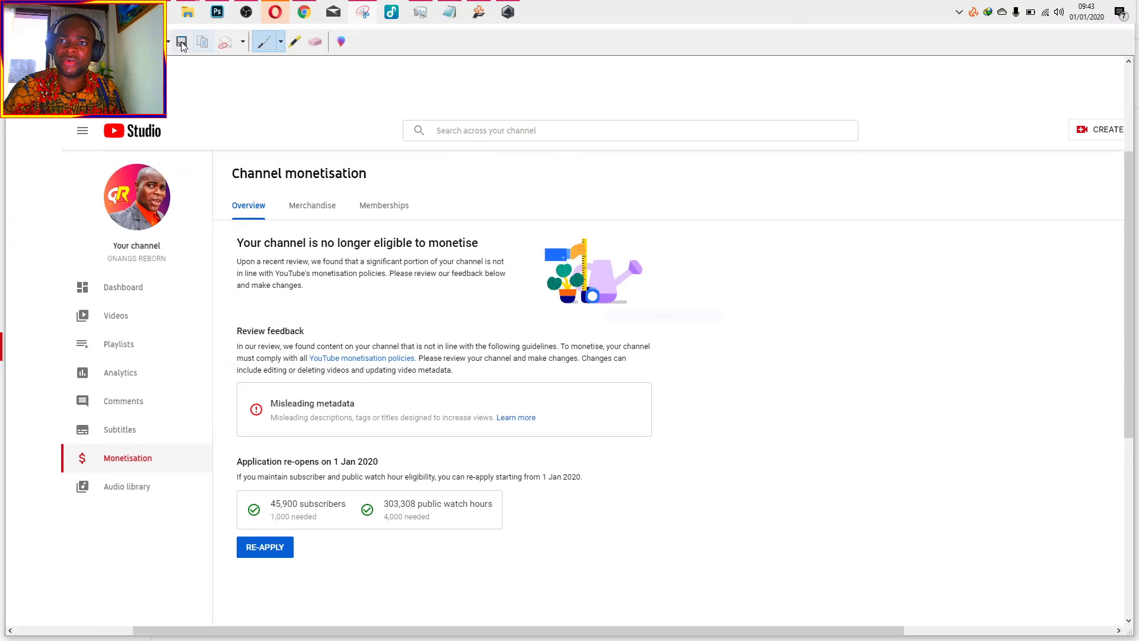
Save the capture as a JPEG file named vvfvf
click(182, 42)
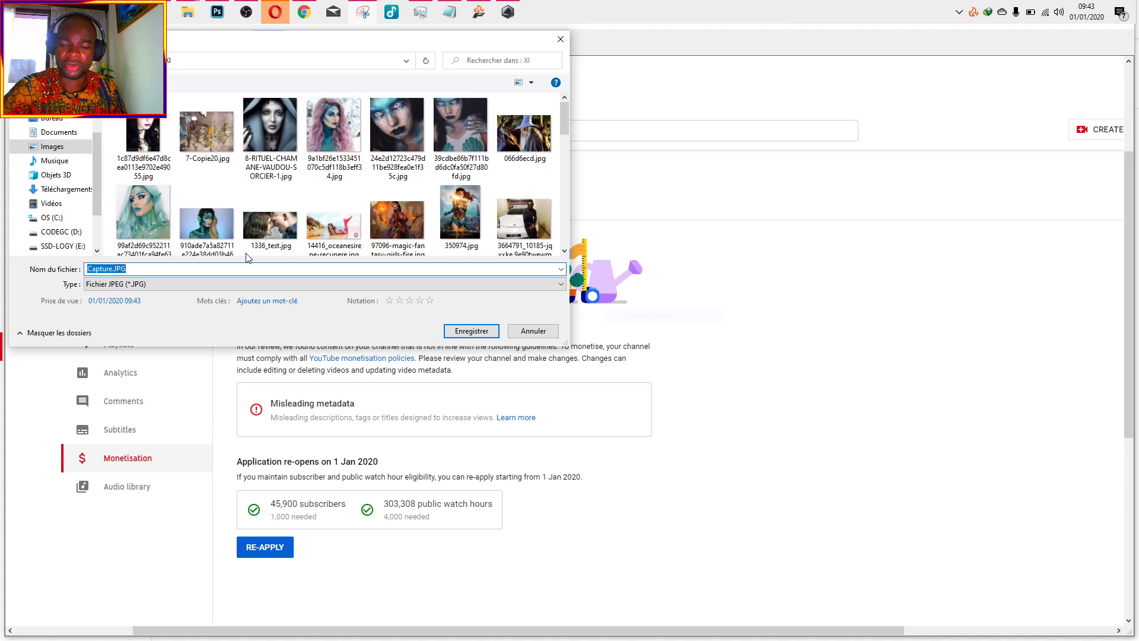
text(vvfvf)
key(Return)
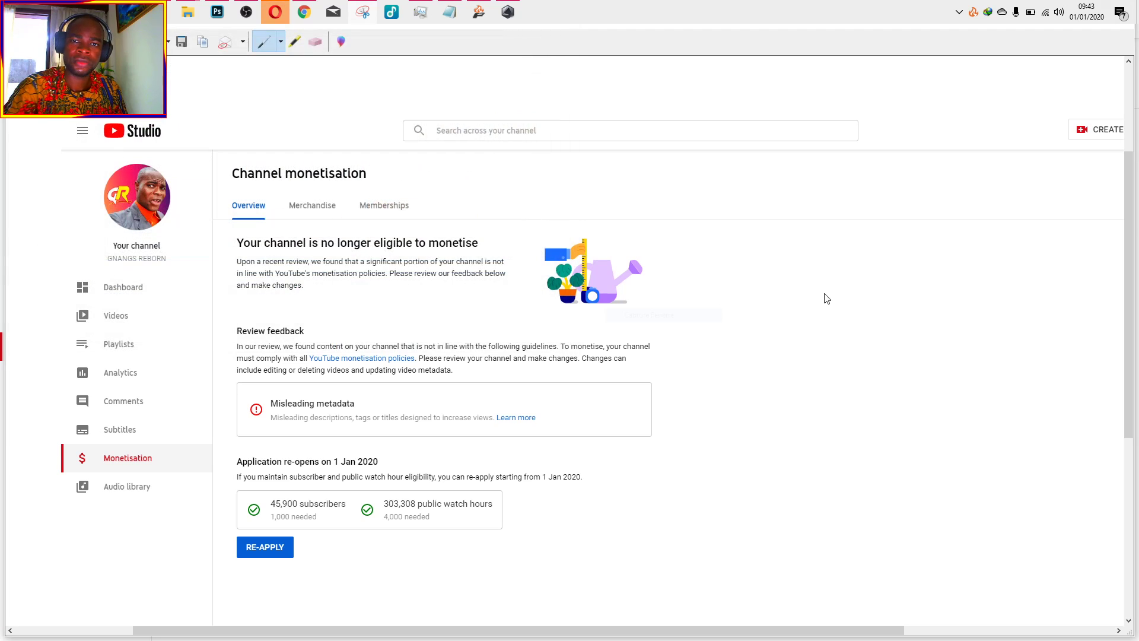
Draw a pen arrow pointing at the RE-APPLY button and outline the heading "Your channel is no longer eligible to monetise"
mouse_move(365, 541)
mouse_down()
mouse_move(298, 551)
mouse_move(354, 575)
mouse_up()
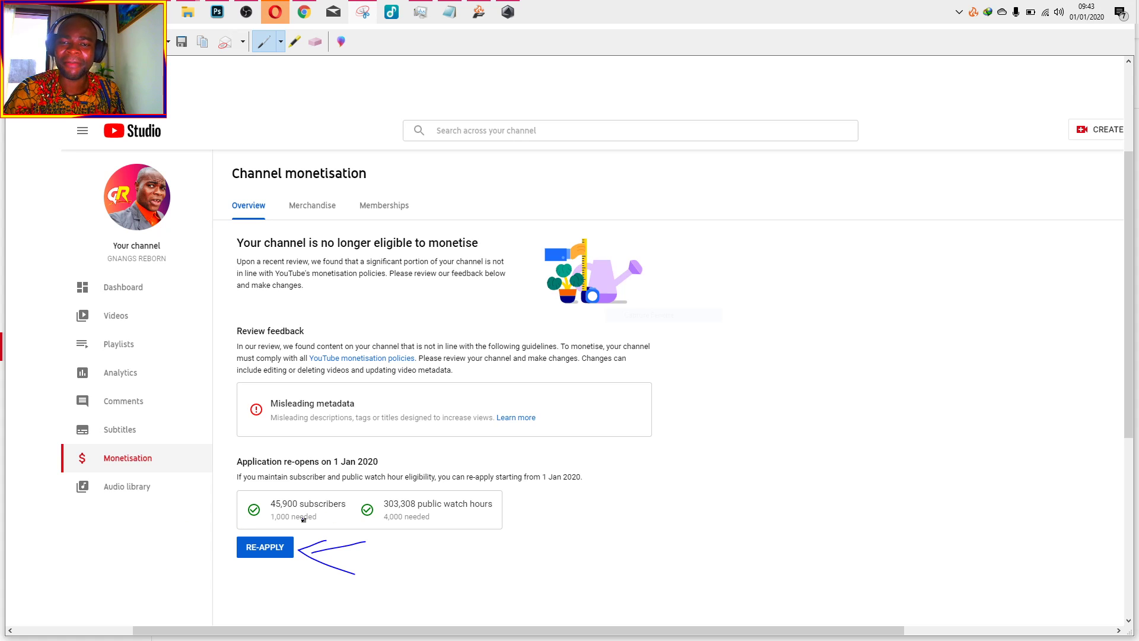
key(super)
key(Escape)
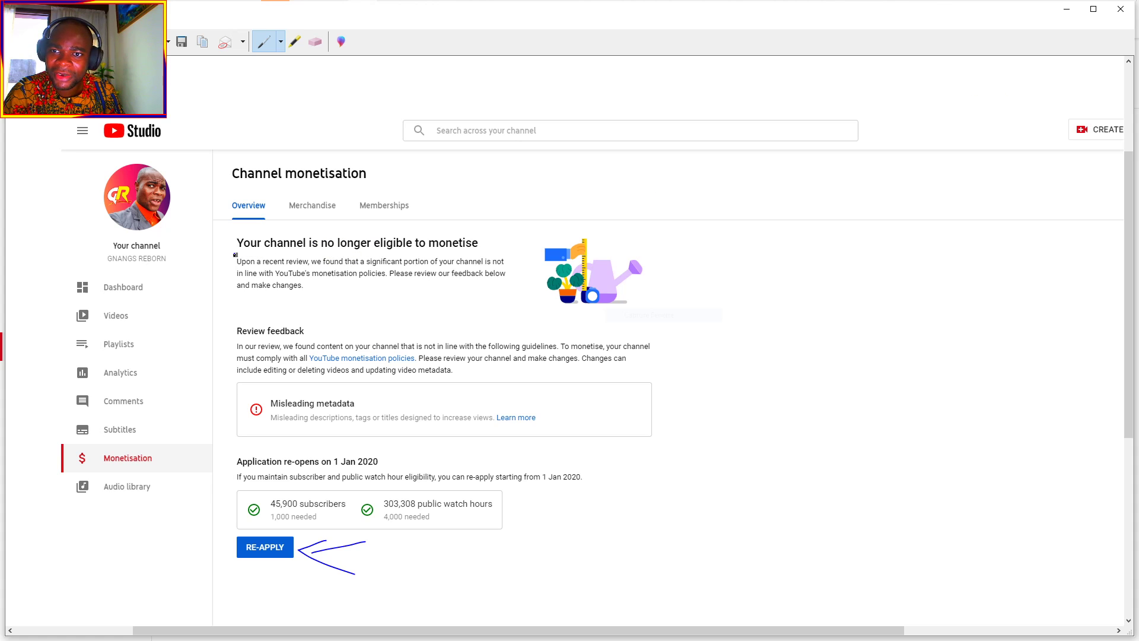
mouse_move(235, 254)
mouse_down()
mouse_move(493, 245)
mouse_move(355, 237)
mouse_up()
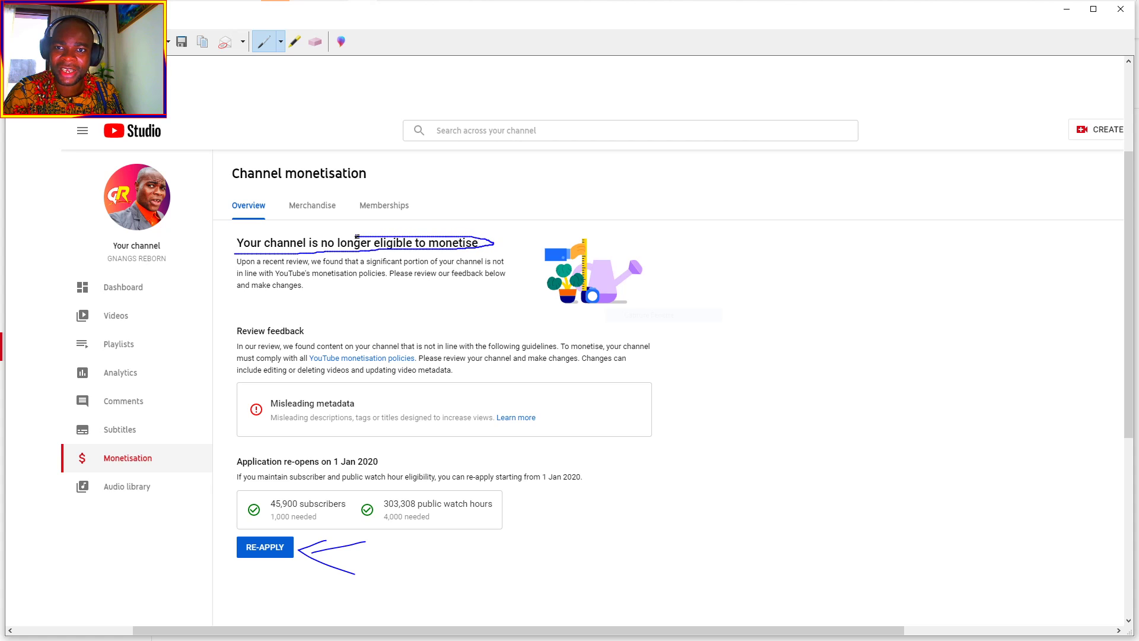
Draw an arrow at the "Misleading metadata" notice, then circle "updating video metadata" and point a second arrow at it
mouse_move(221, 382)
mouse_down()
mouse_move(256, 403)
mouse_move(245, 404)
mouse_up()
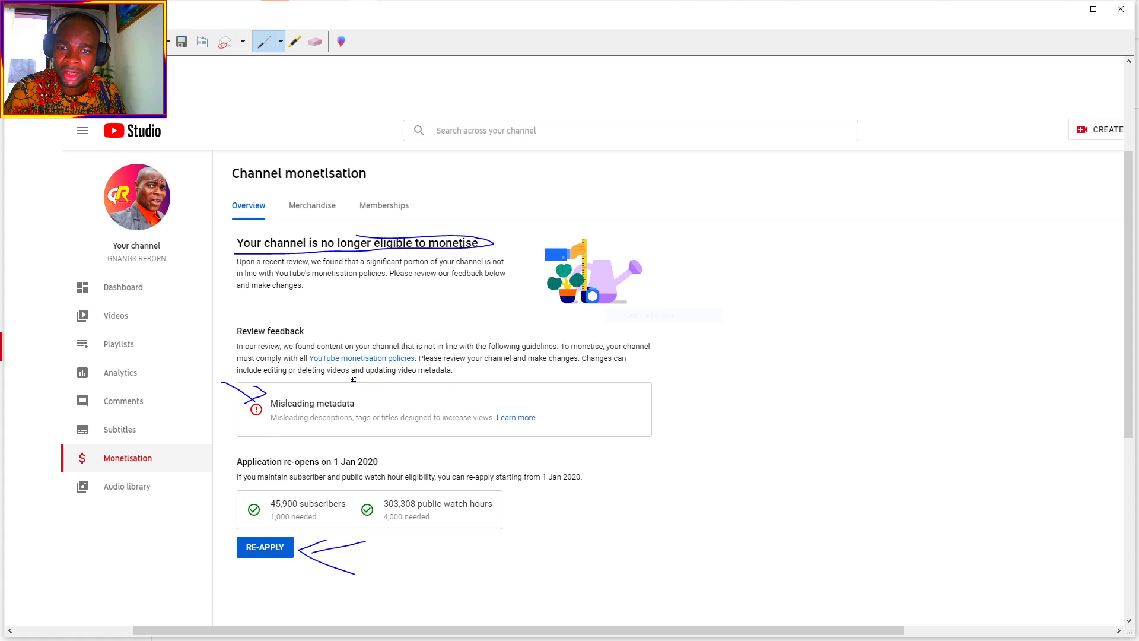
mouse_move(364, 379)
mouse_down()
mouse_move(449, 374)
mouse_move(397, 362)
mouse_move(364, 378)
mouse_up()
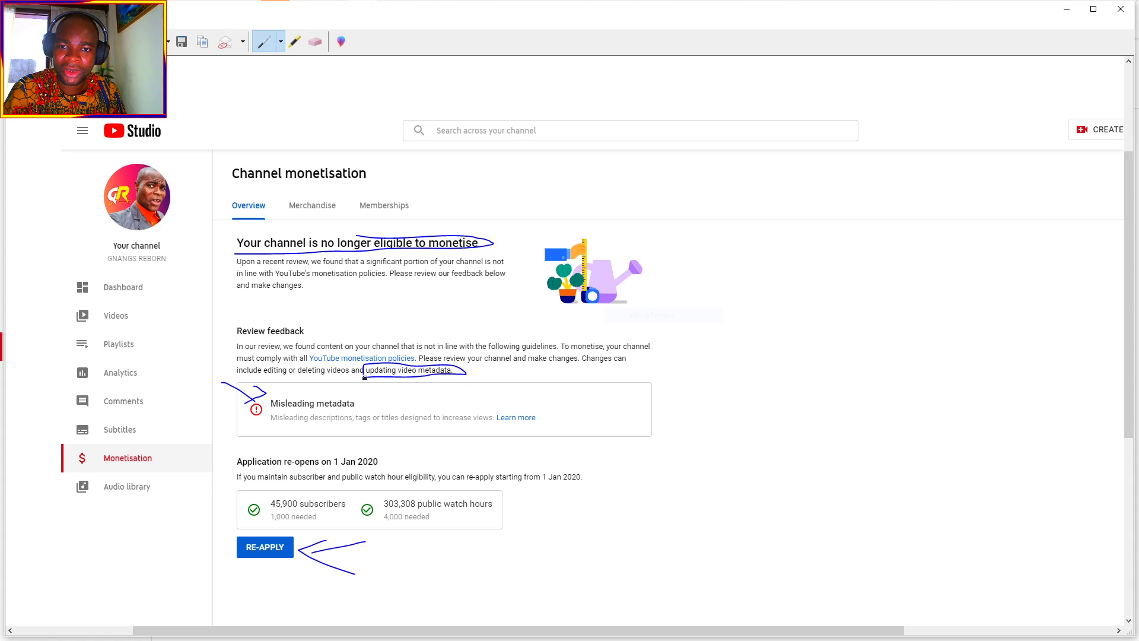
mouse_move(522, 382)
mouse_down()
mouse_move(482, 376)
mouse_move(488, 390)
mouse_up()
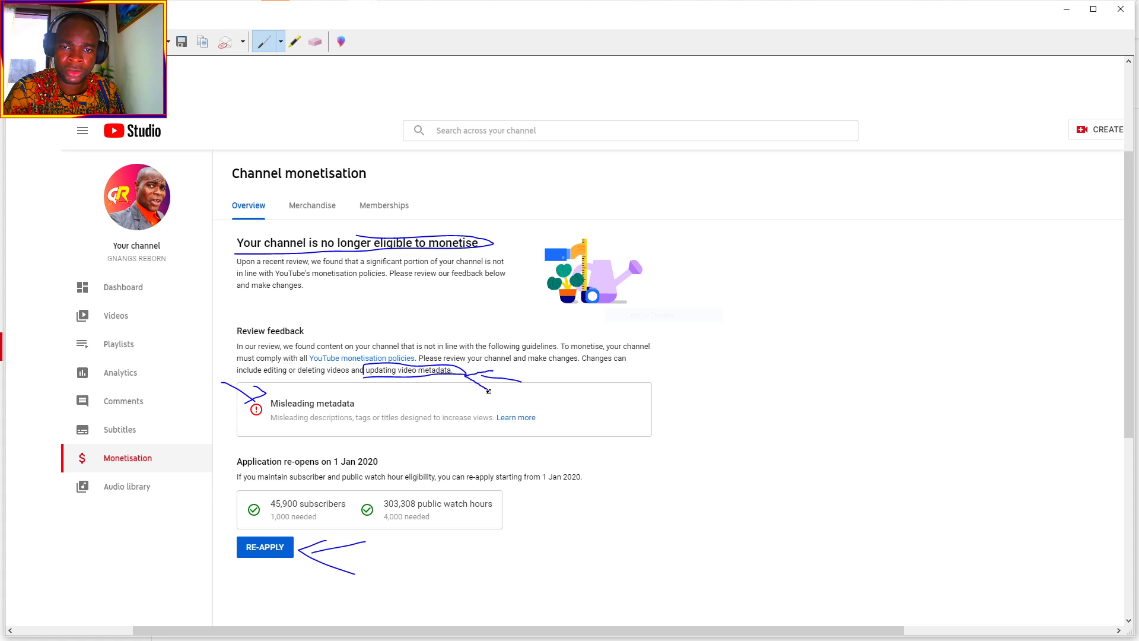
Close the annotated capture without saving its modifications
click(1119, 11)
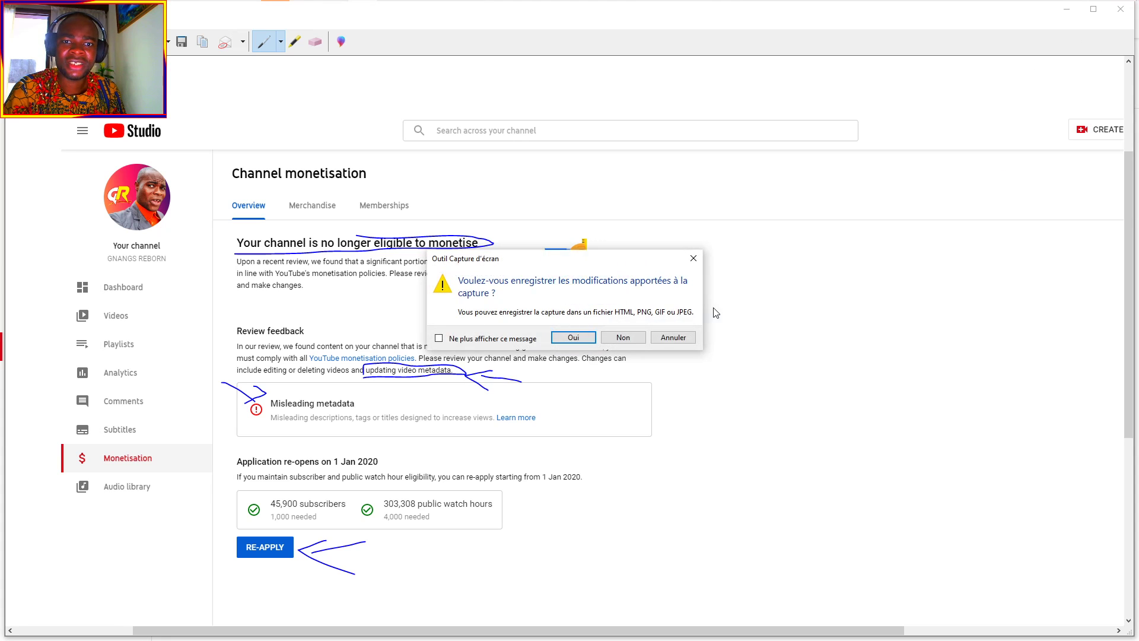
click(578, 335)
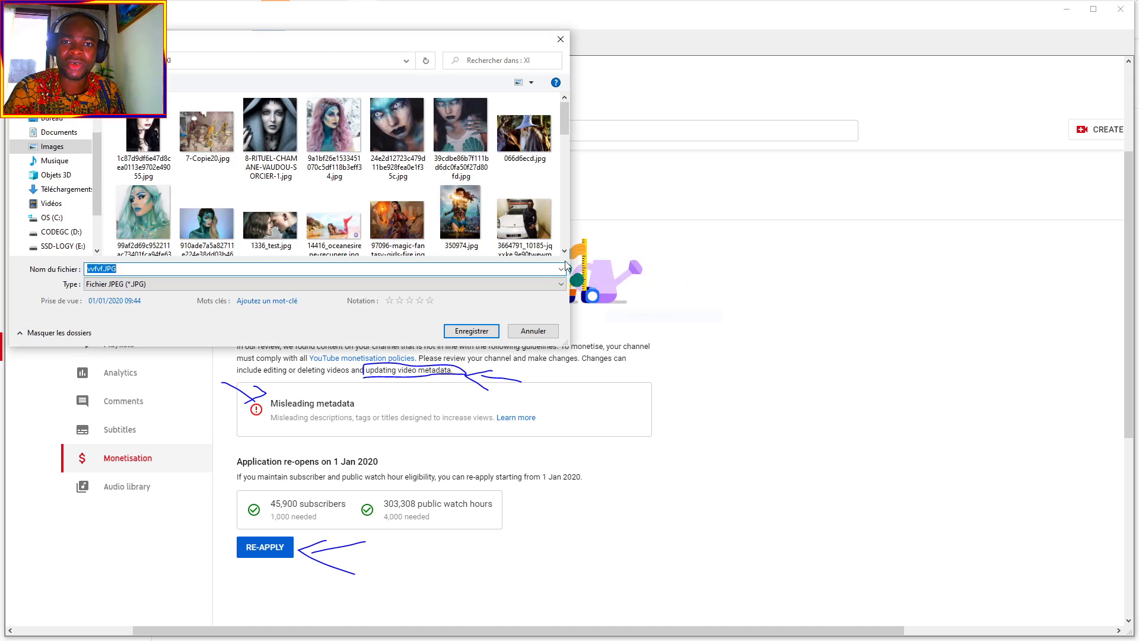
click(530, 332)
click(1119, 11)
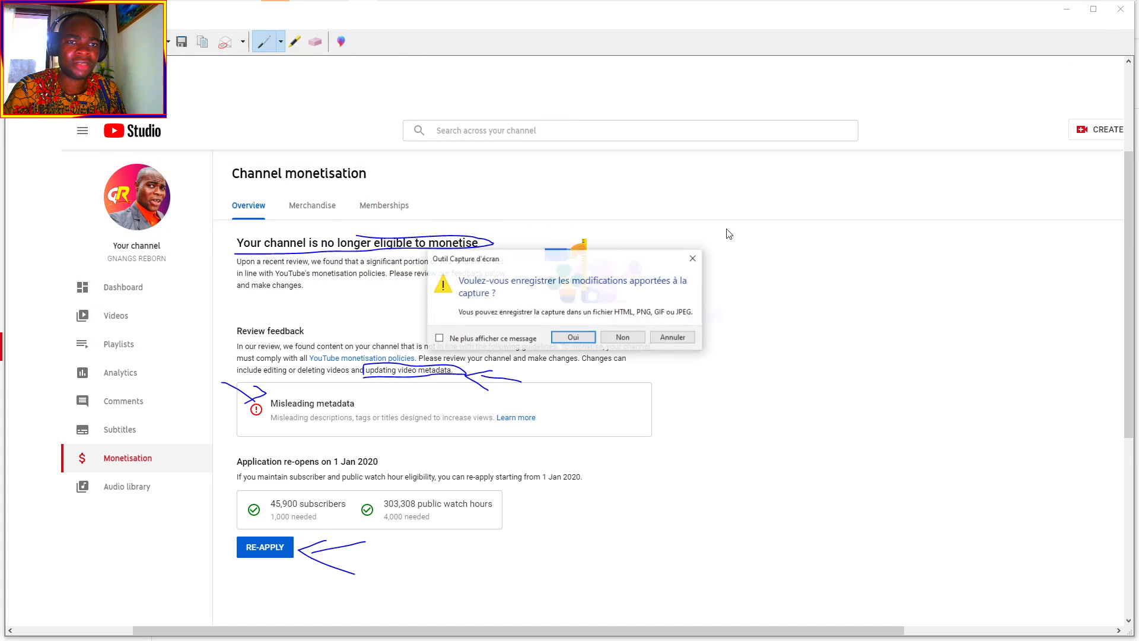
click(622, 336)
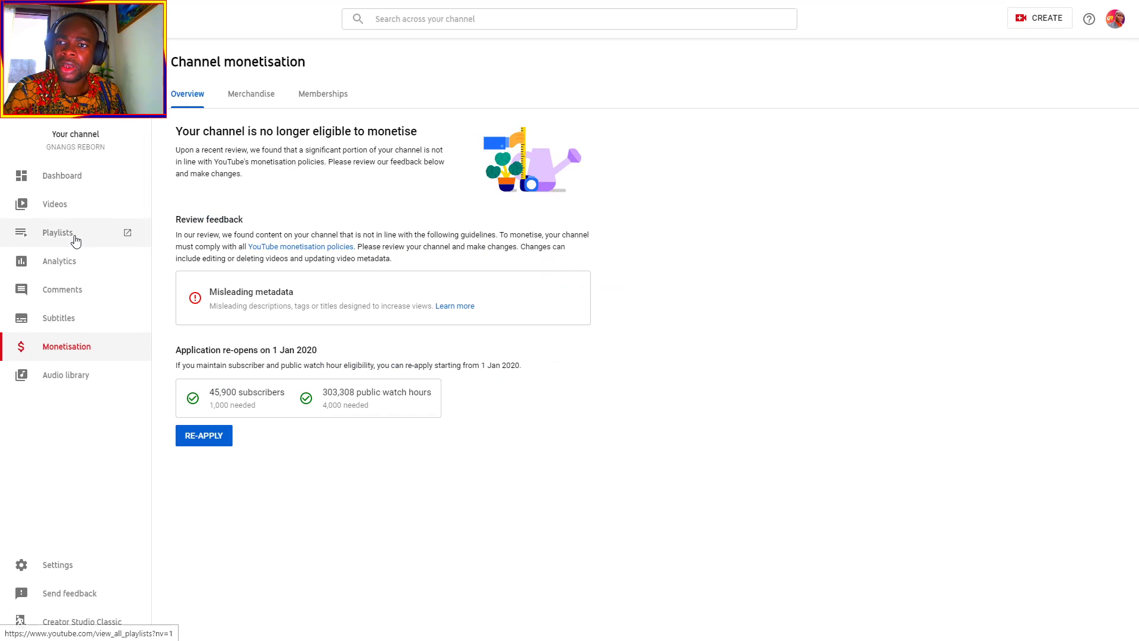
Open the details of the 1 Jan 2020 upload and examine its title, description and tags fields
click(65, 206)
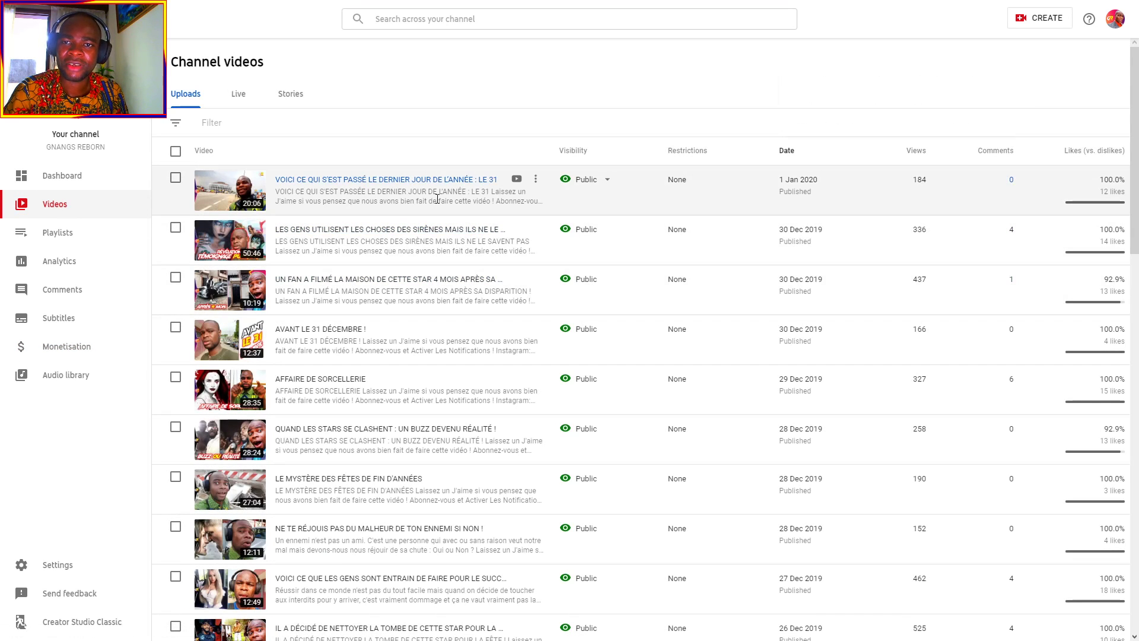
click(422, 180)
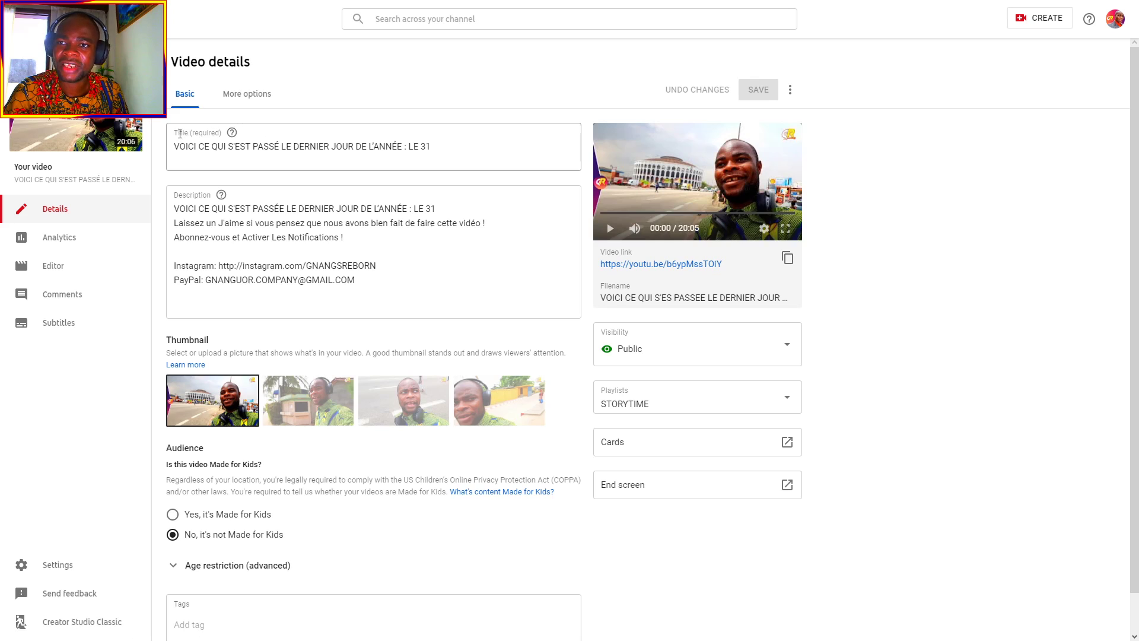
drag(174, 133, 184, 132)
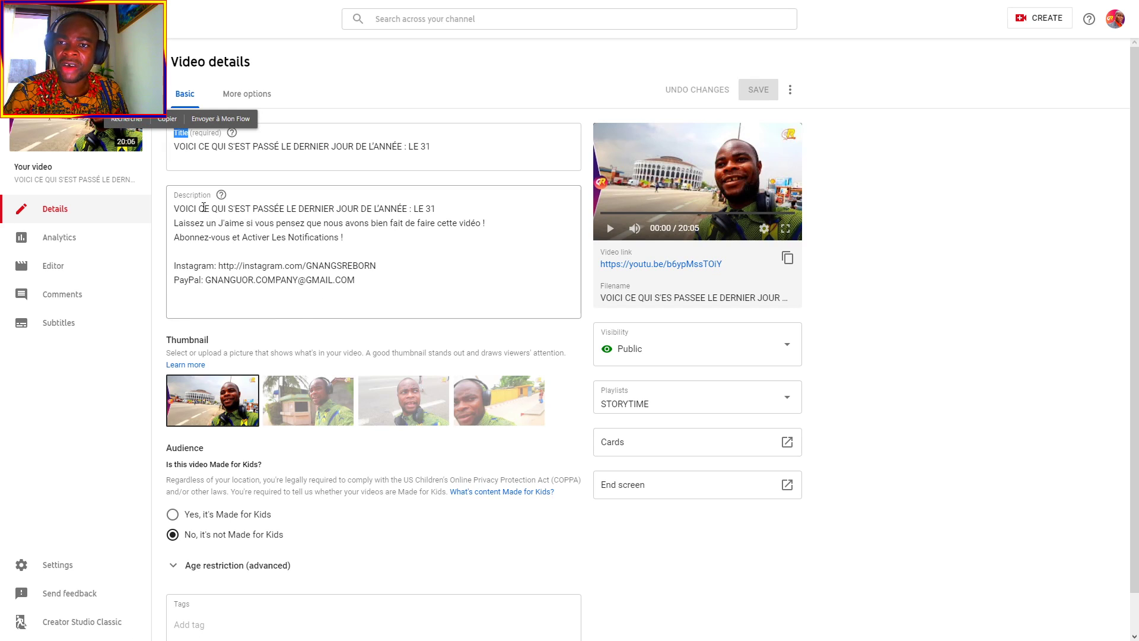
drag(176, 194, 210, 193)
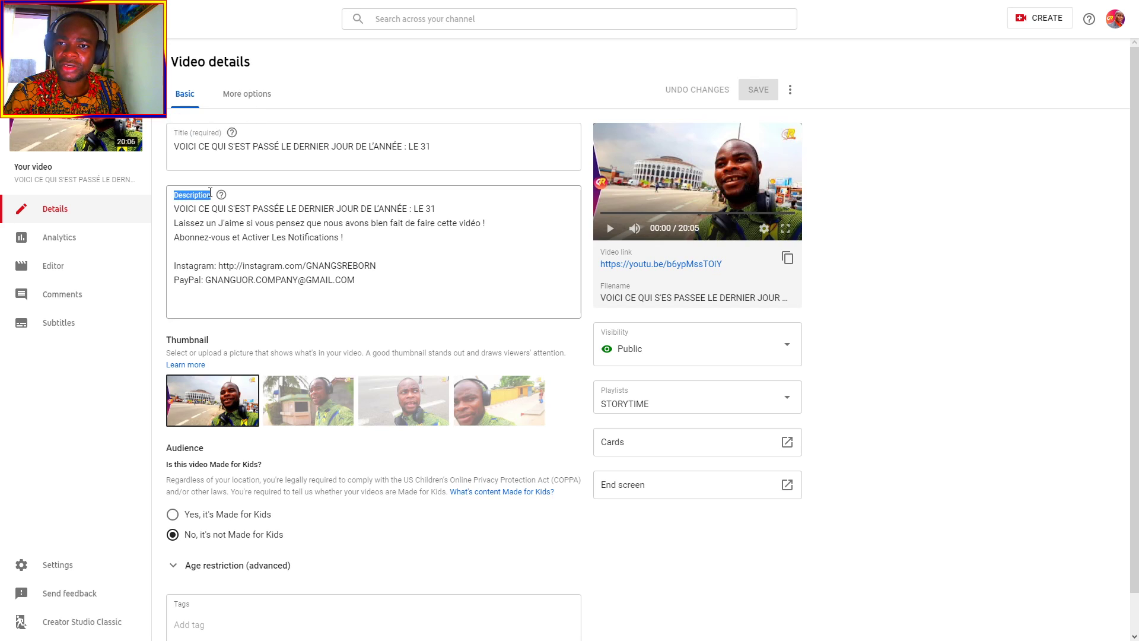
click(465, 242)
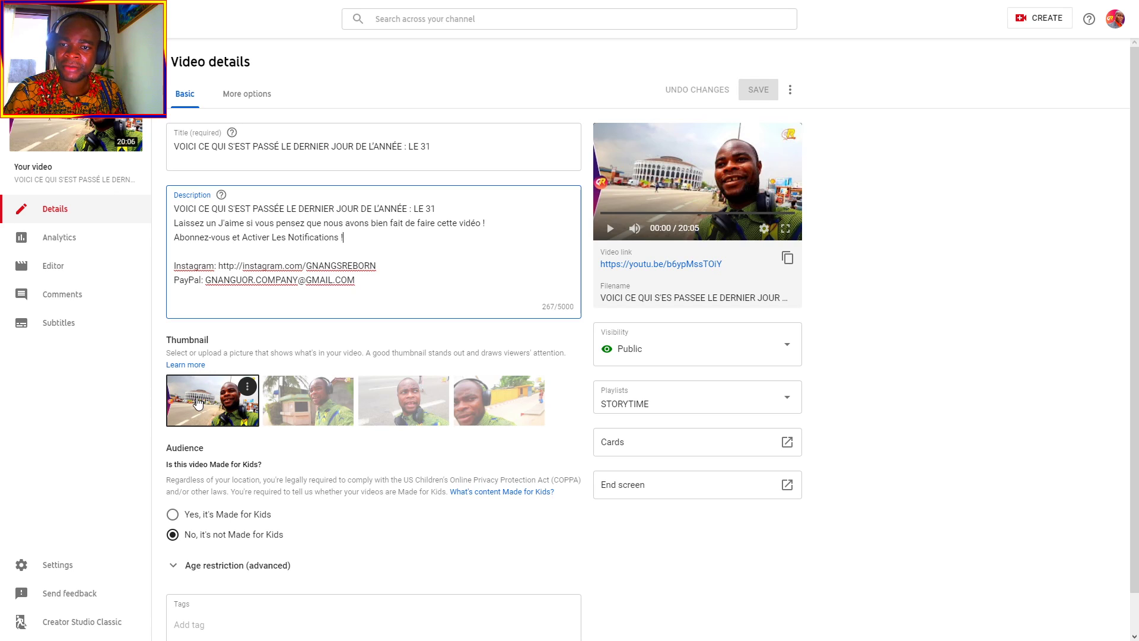
scroll(794, 483, down, 1)
click(219, 575)
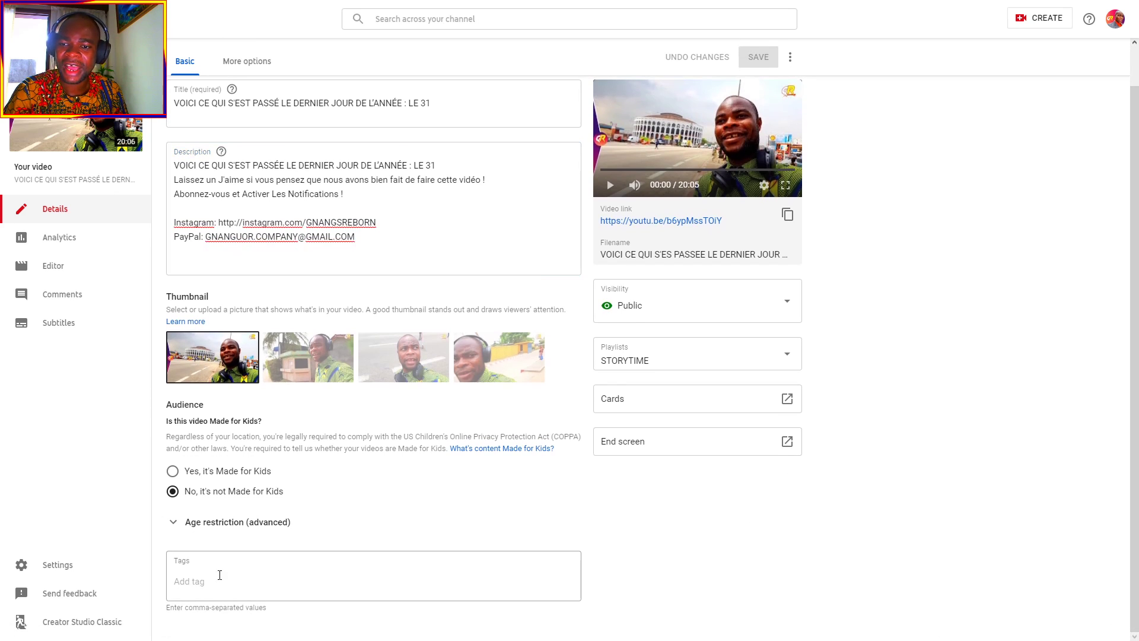
click(220, 575)
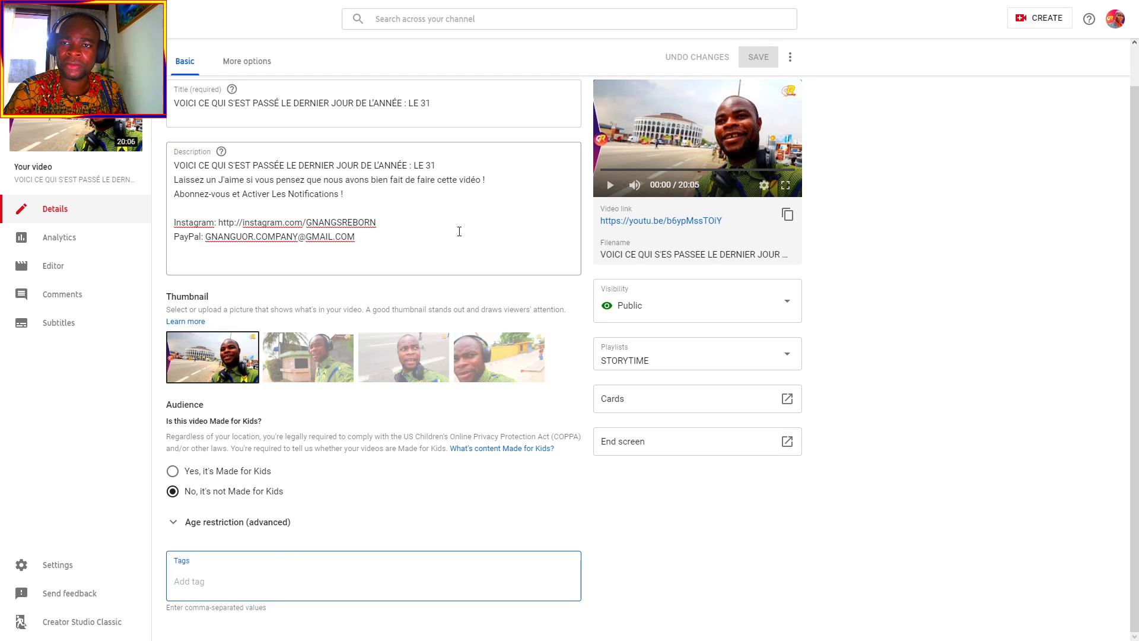
Review the video's title text again, along with its thumbnail and tags field
scroll(945, 279, up, 1)
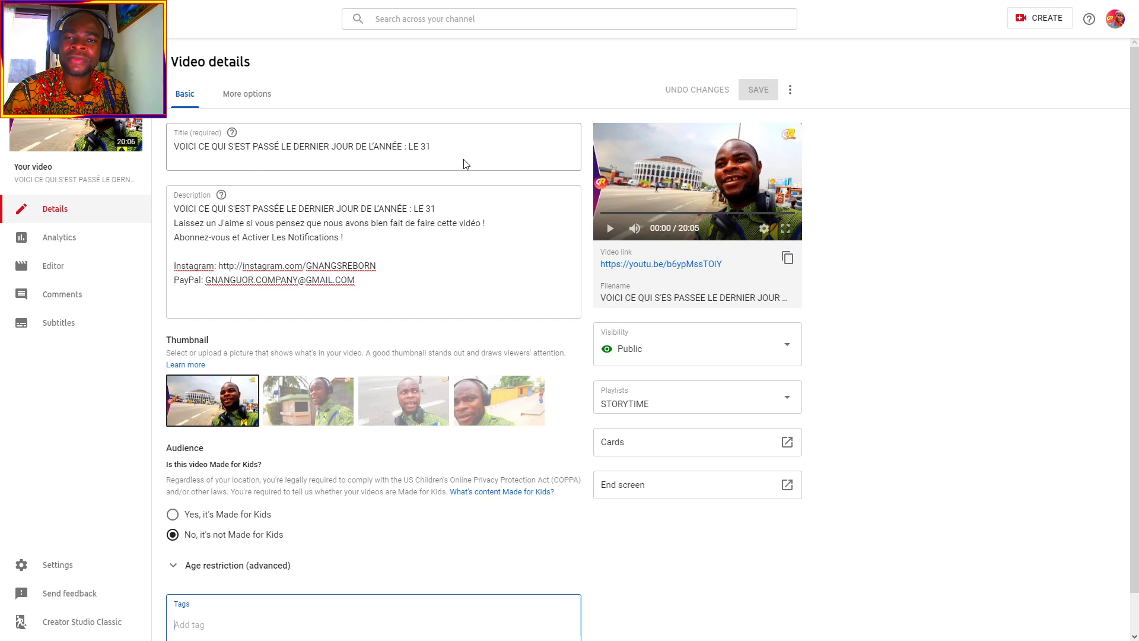
drag(460, 148, 177, 145)
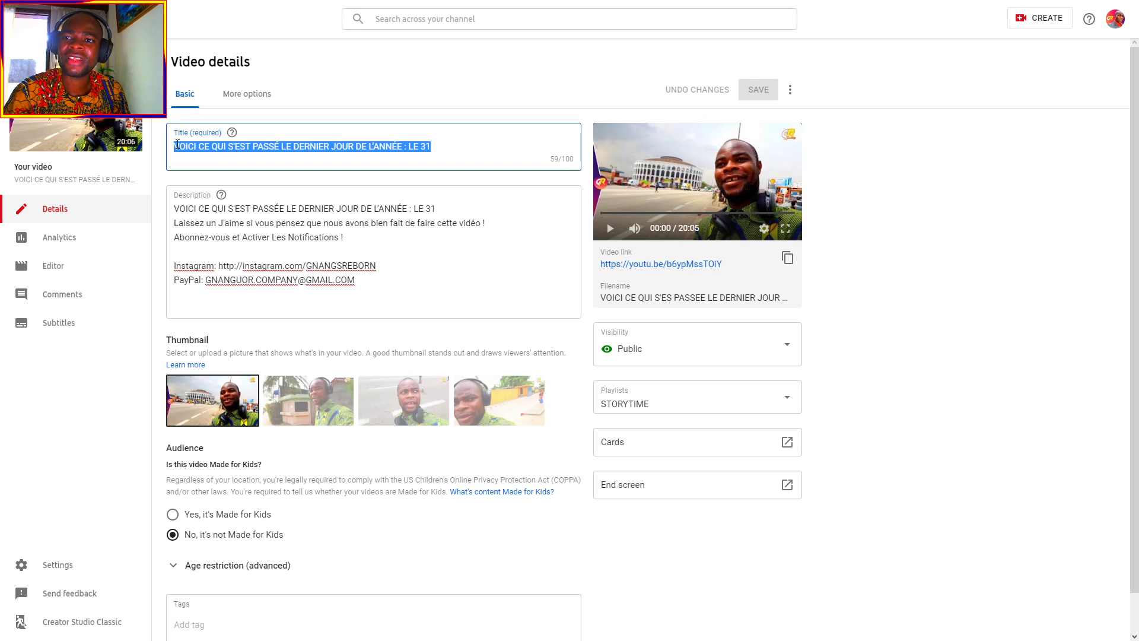
click(312, 148)
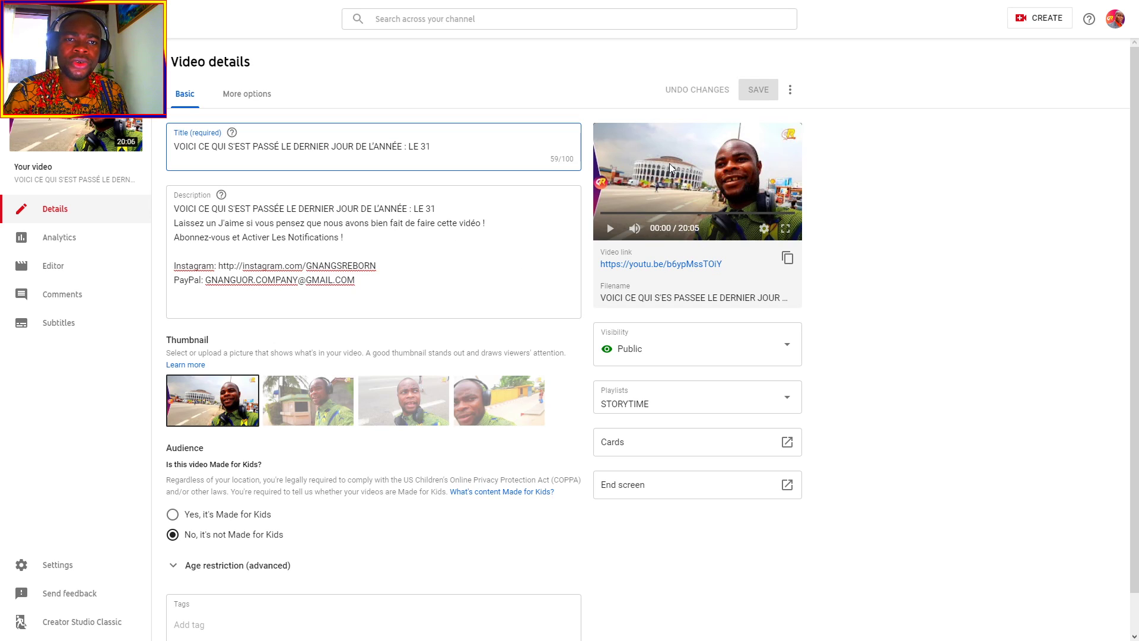
mouse_move(203, 384)
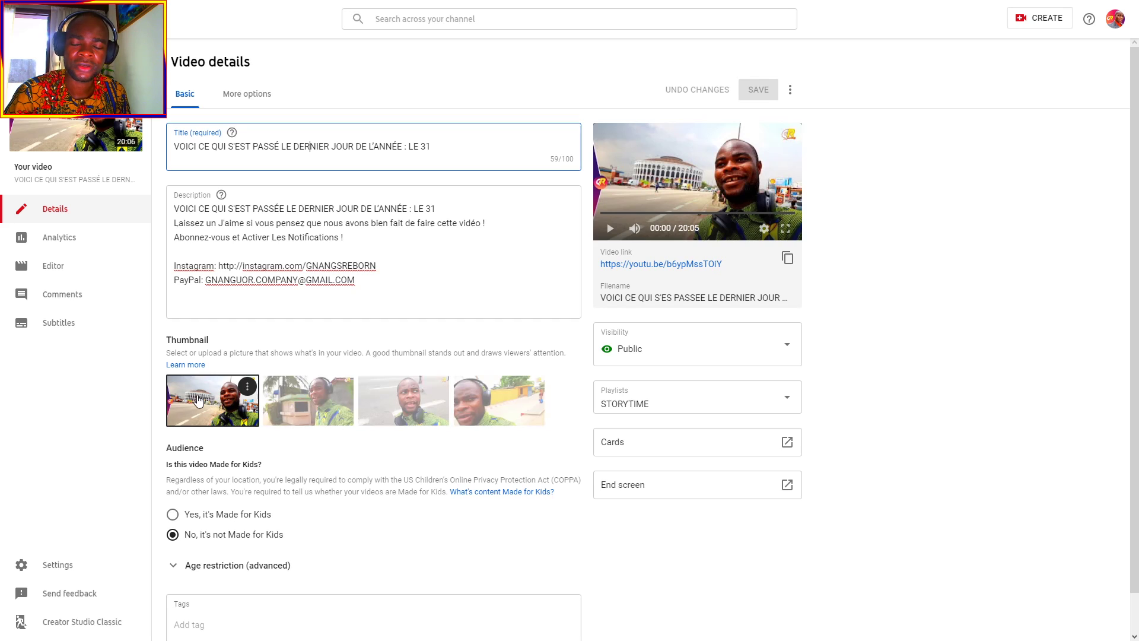
scroll(878, 389, down, 1)
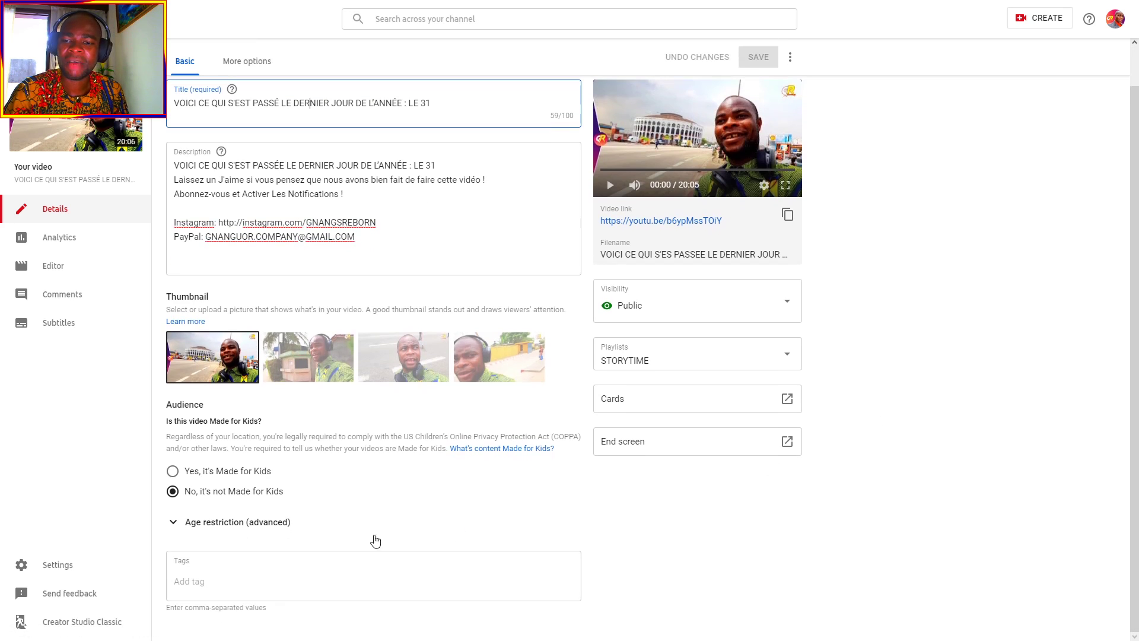
click(311, 571)
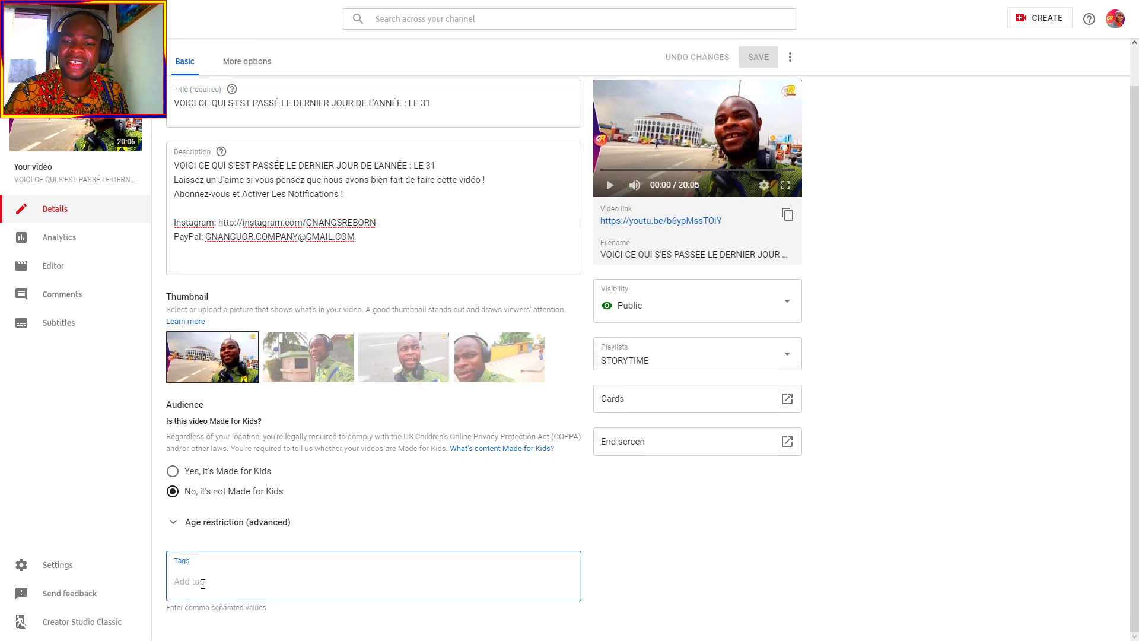
Examine the video's description, including its opening lines, the Instagram label and the PayPal line
click(450, 235)
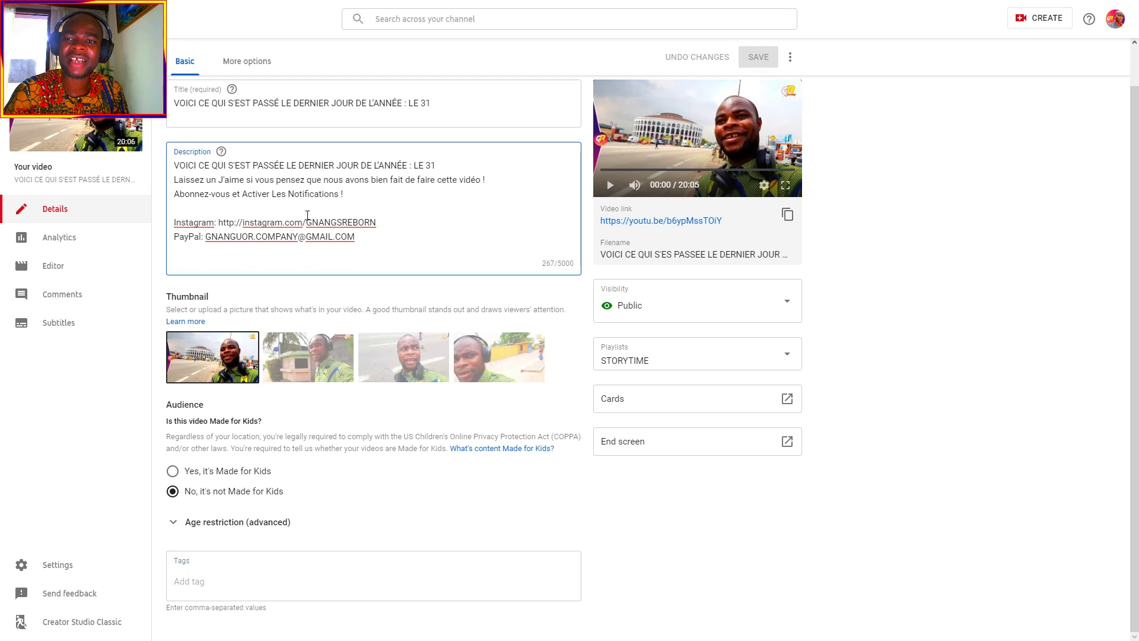
scroll(268, 167, up, 1)
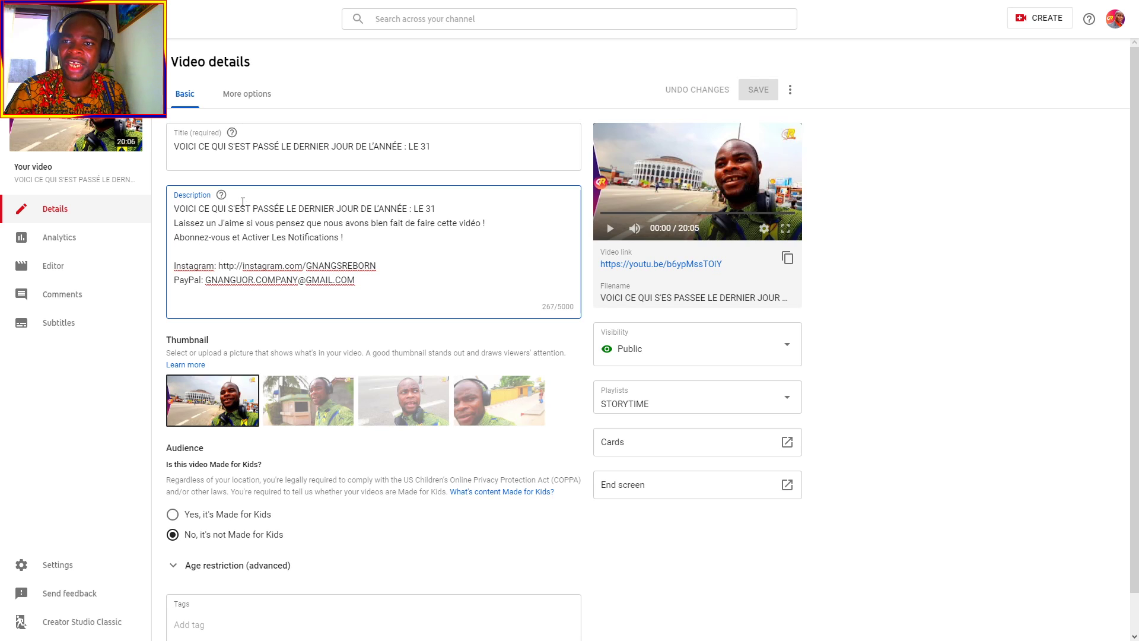
drag(175, 211, 370, 243)
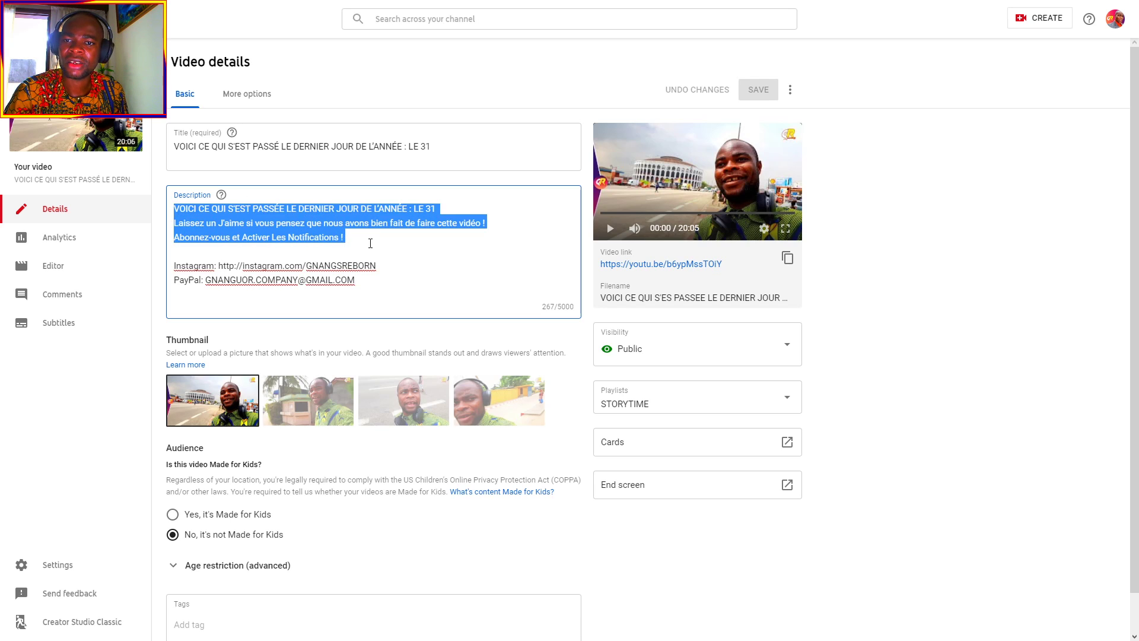
click(377, 266)
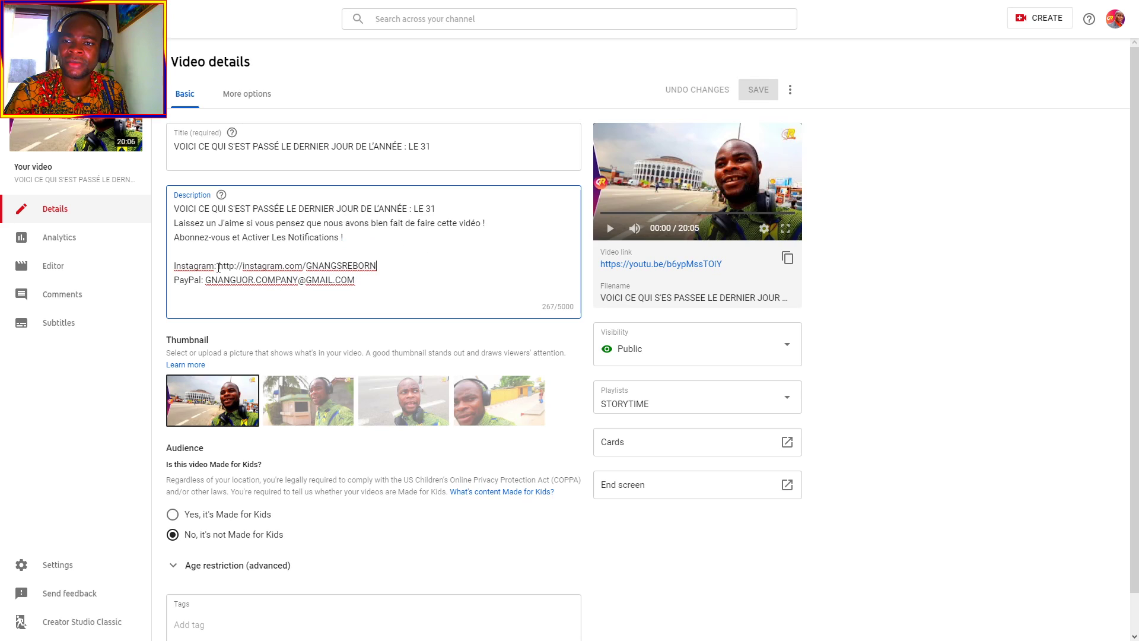
drag(216, 267, 173, 270)
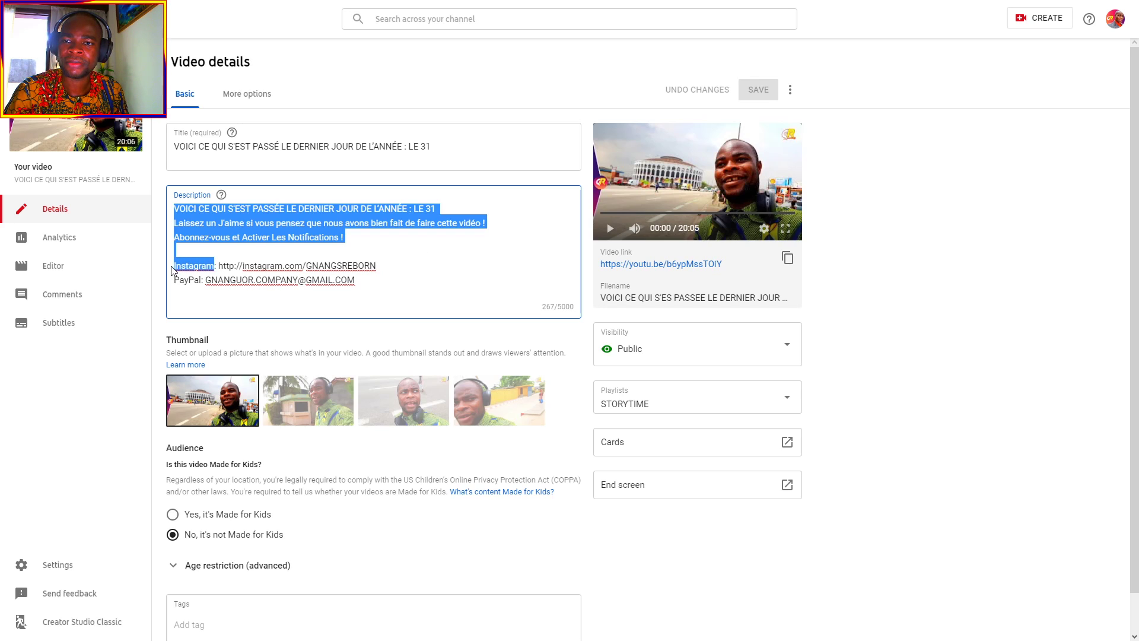
click(438, 281)
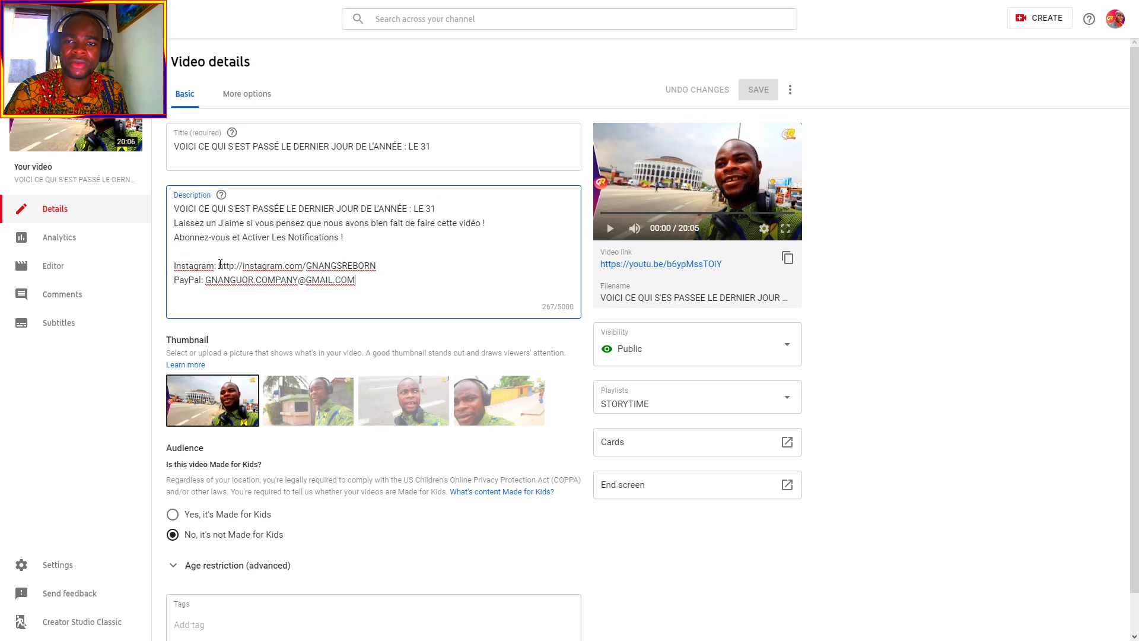
click(911, 195)
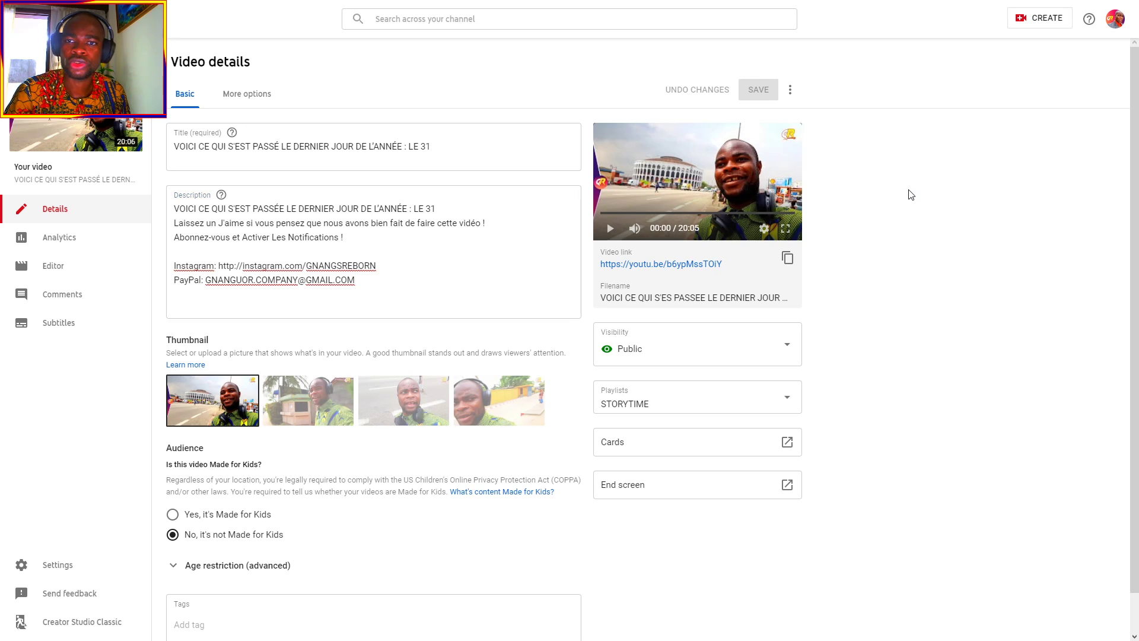
Return to the channel's uploads list and look through the titles and descriptions of the recent videos
key(alt+Left)
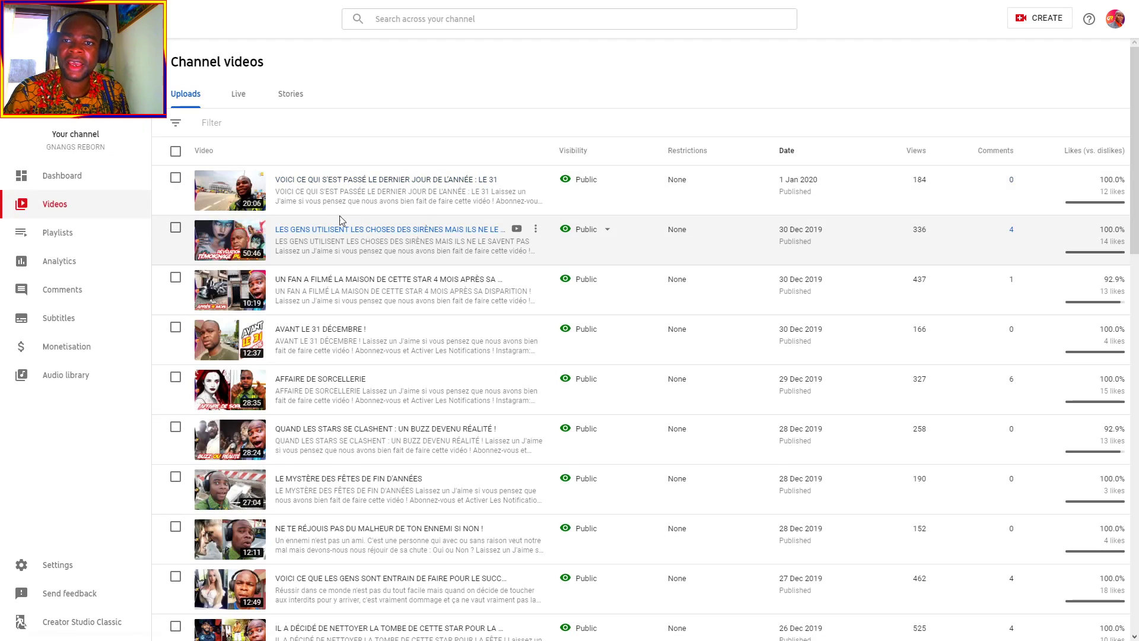
scroll(369, 202, down, 6)
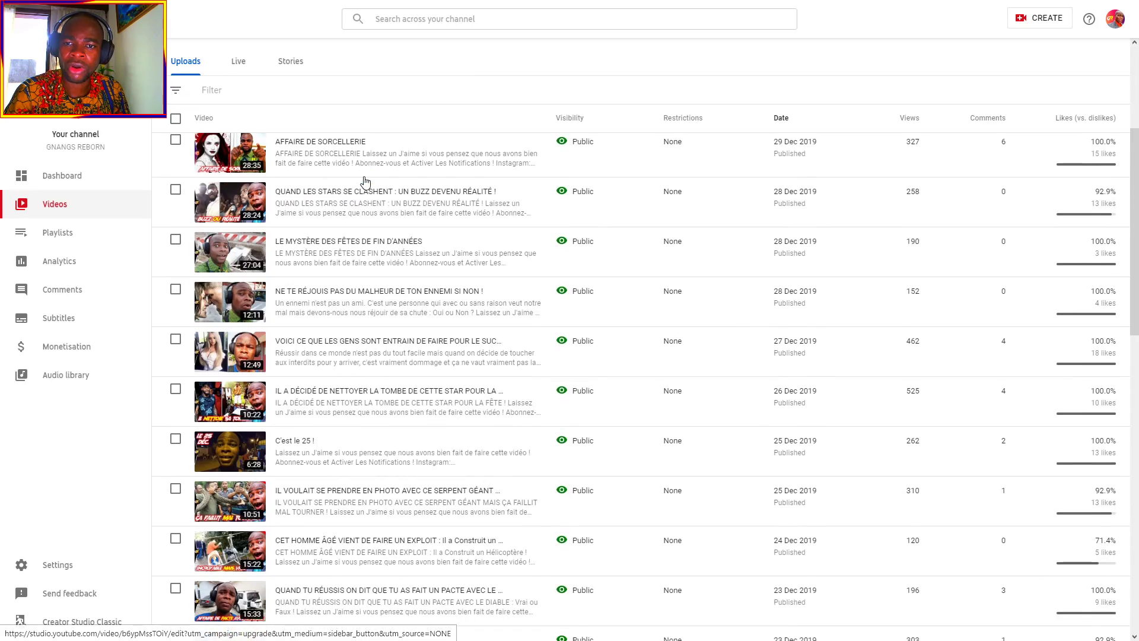
scroll(369, 226, down, 5)
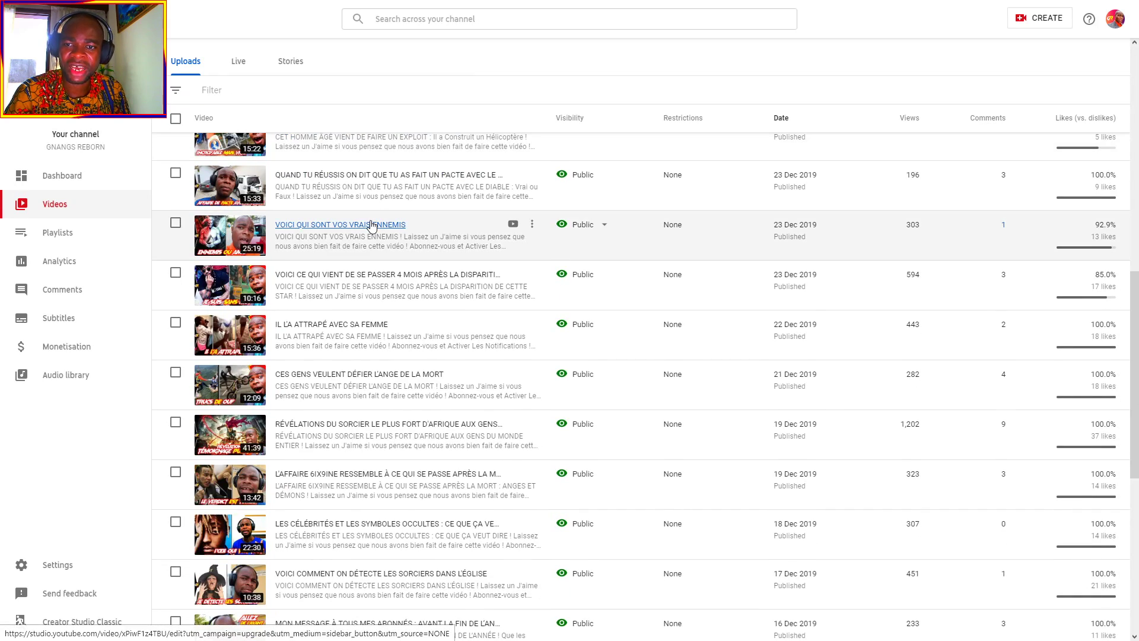
scroll(370, 225, down, 7)
scroll(371, 225, up, 18)
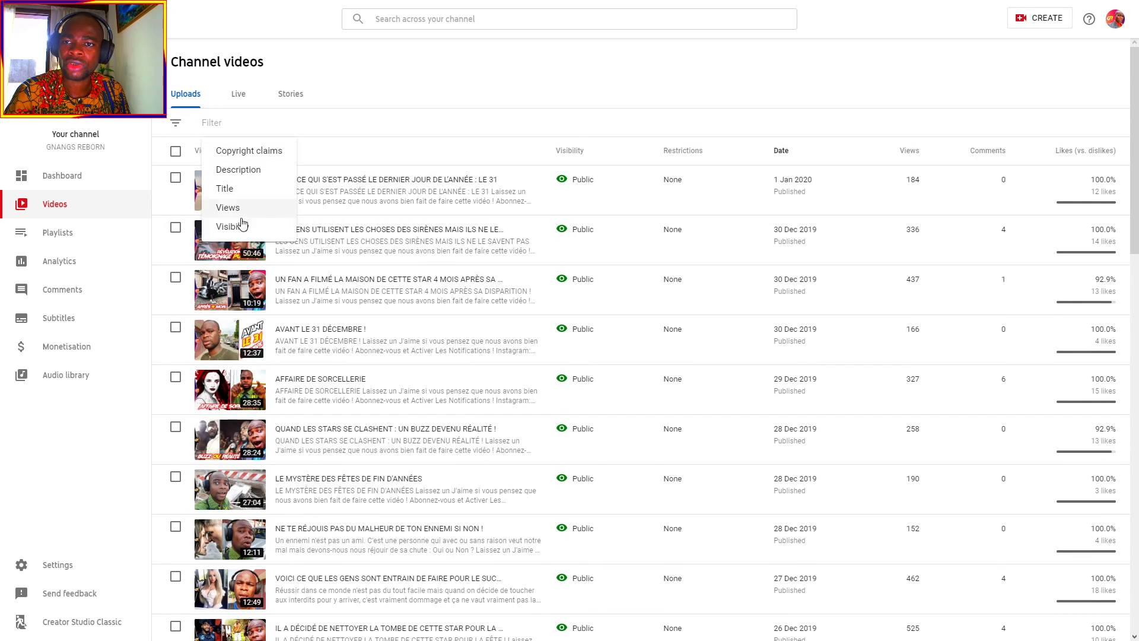
click(249, 171)
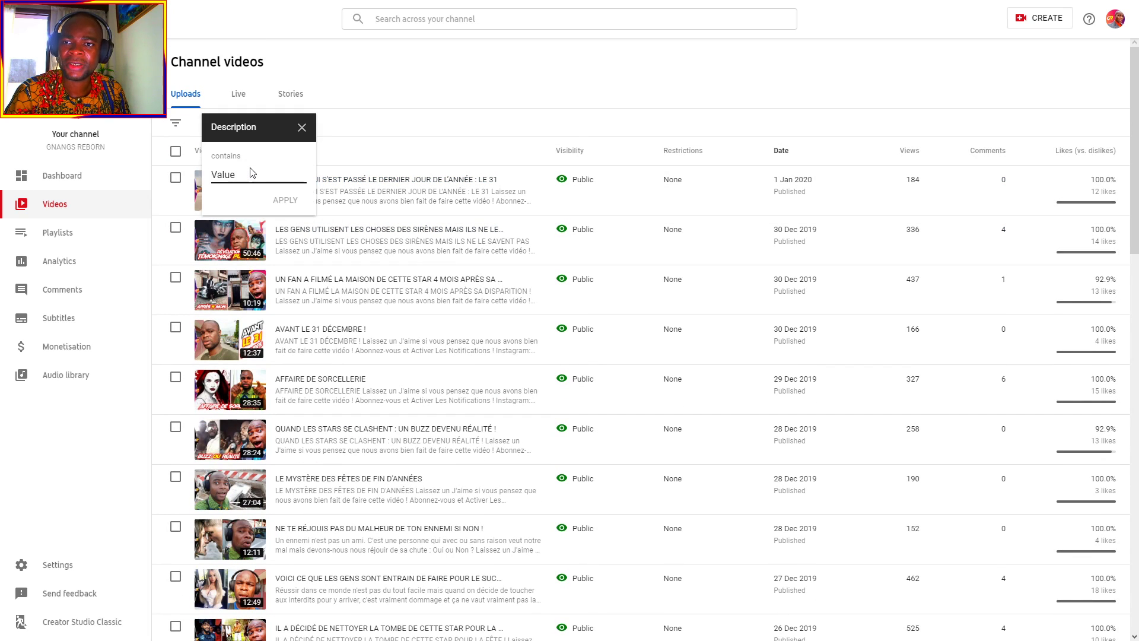
click(300, 127)
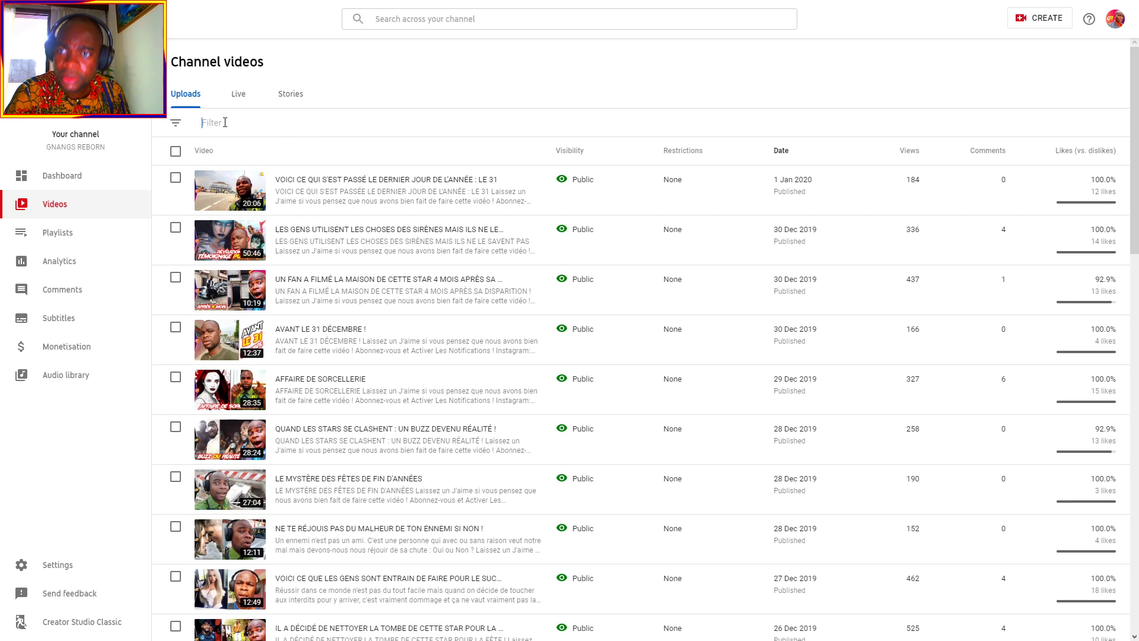
click(175, 123)
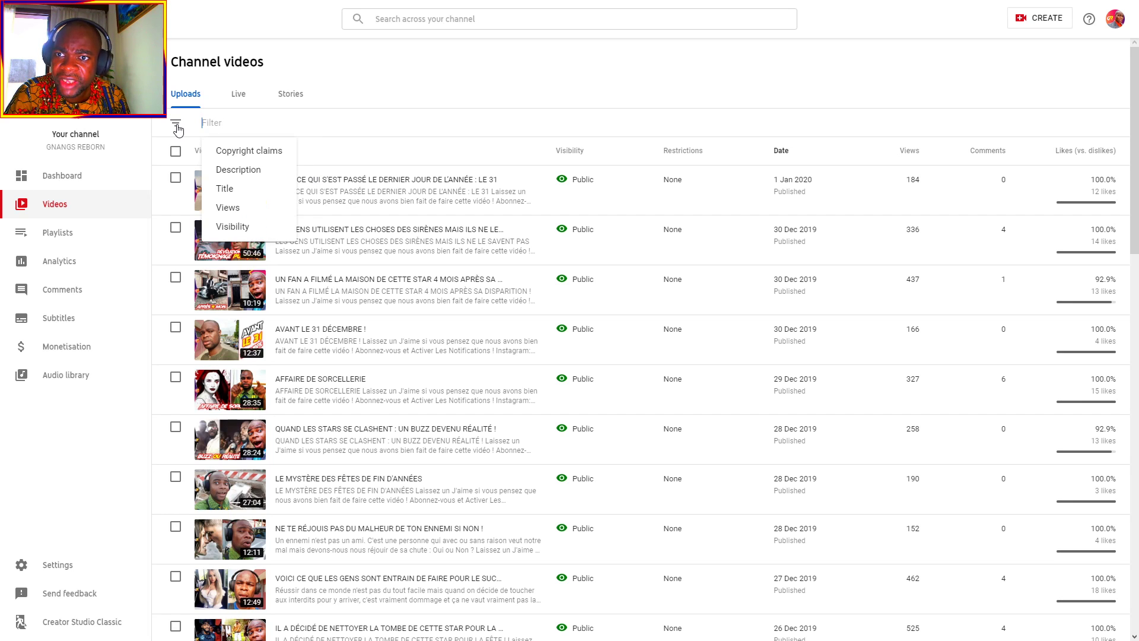
click(252, 170)
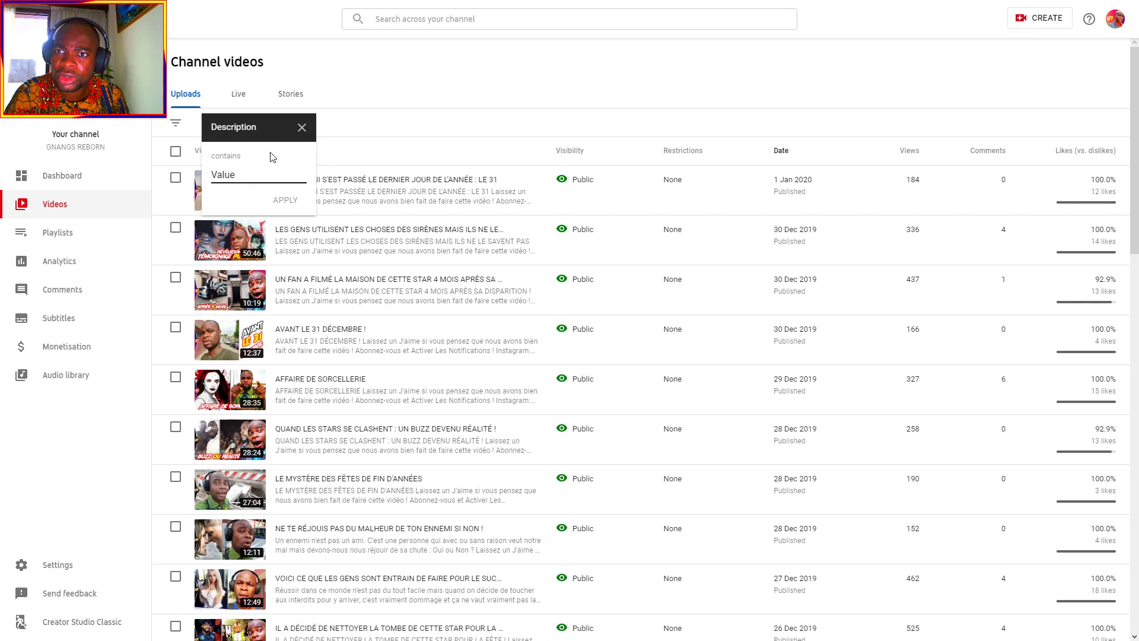
click(299, 125)
click(174, 123)
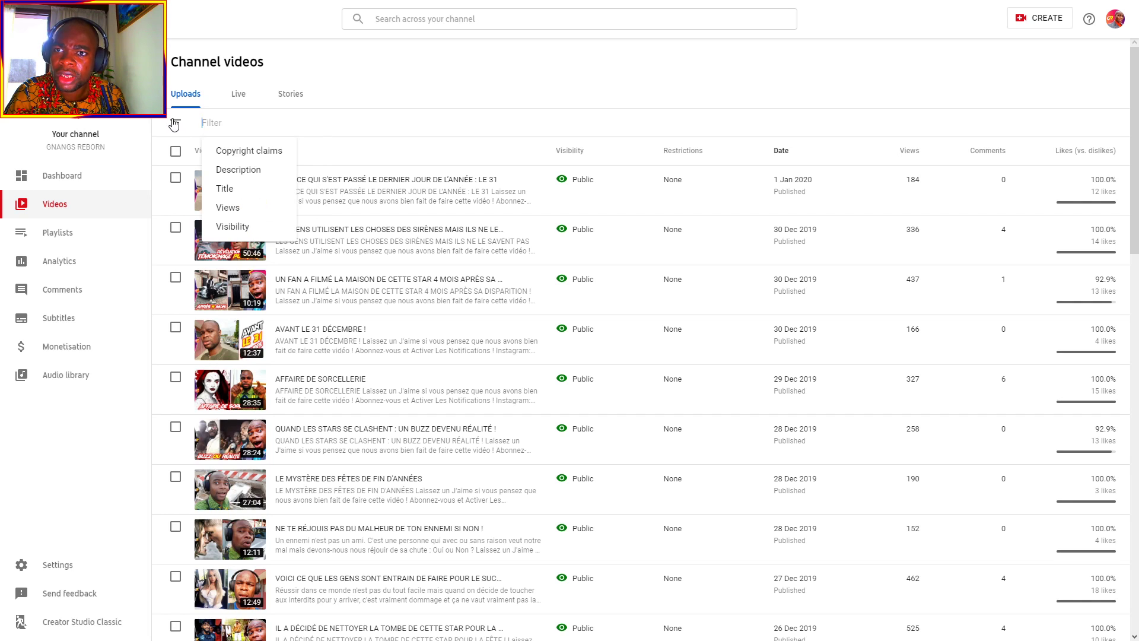
click(329, 101)
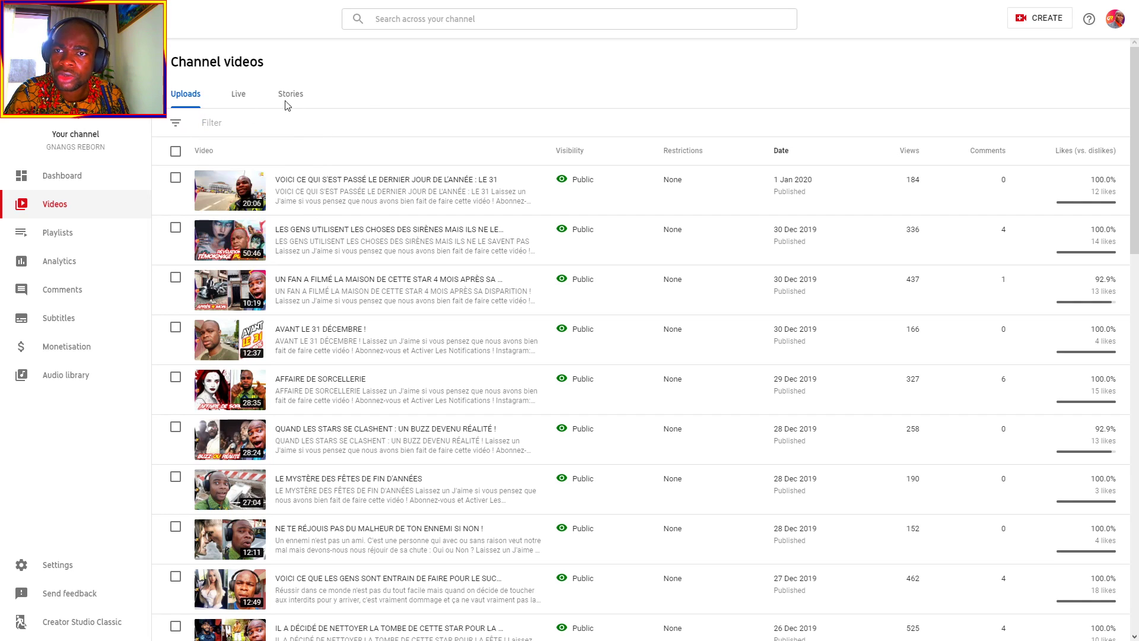
click(175, 128)
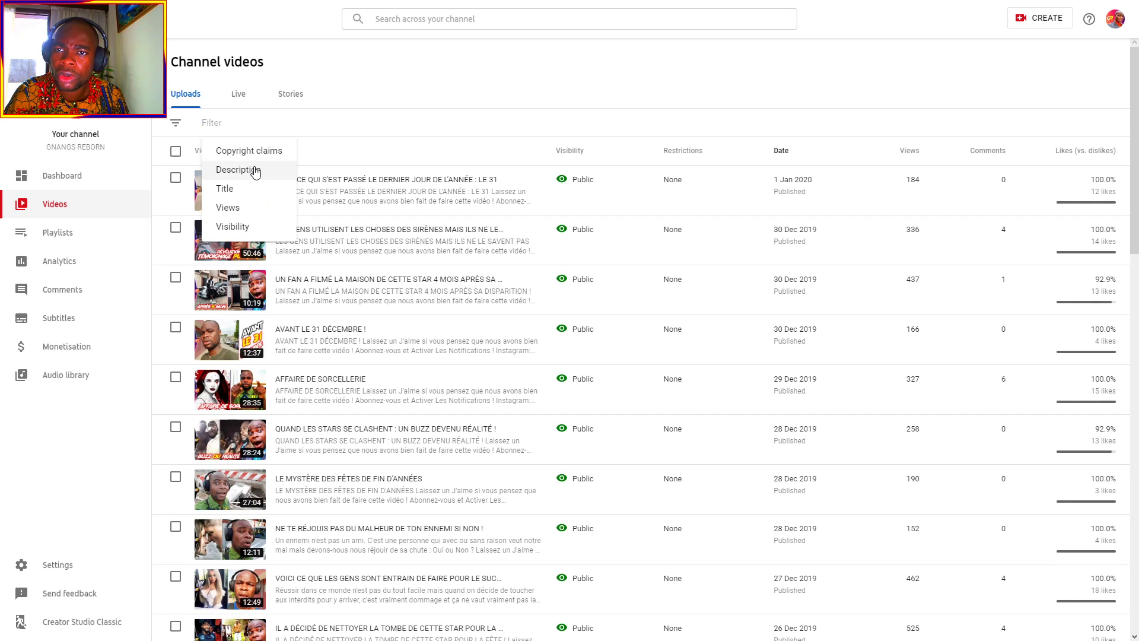
key(Escape)
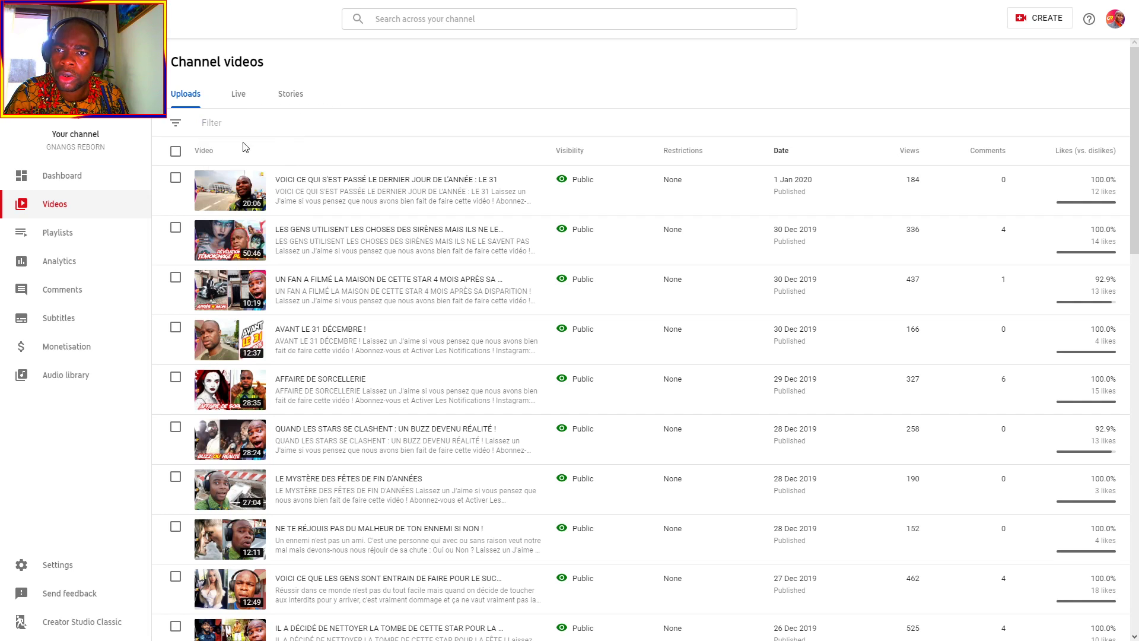
Select every upload on the page and set up a bulk description edit with the Replace all edit type
click(175, 150)
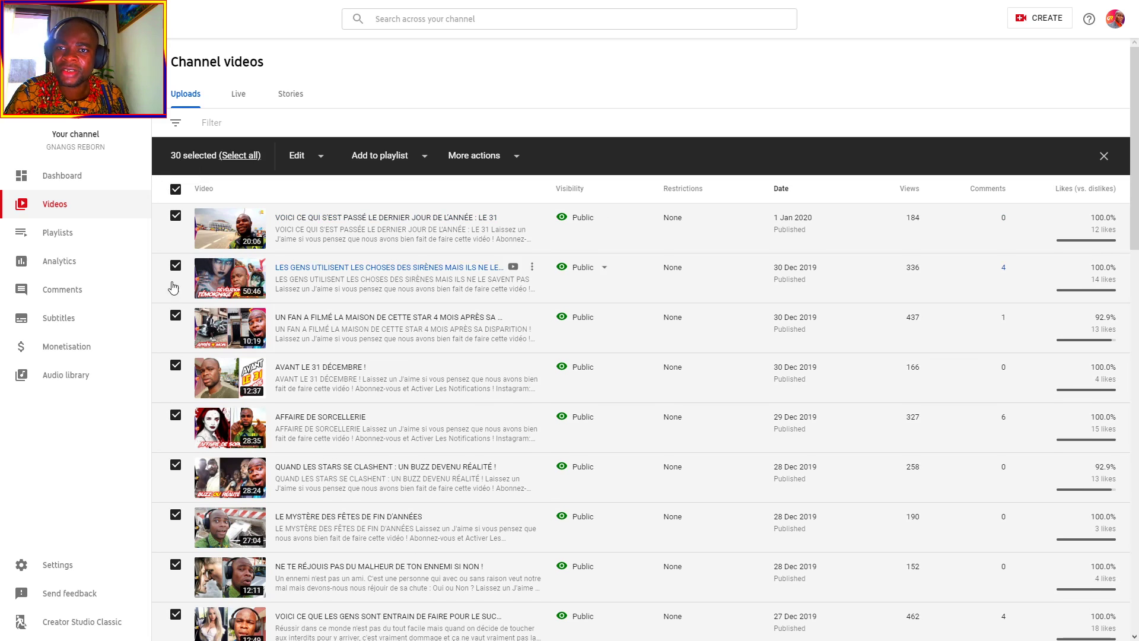
click(312, 157)
click(337, 187)
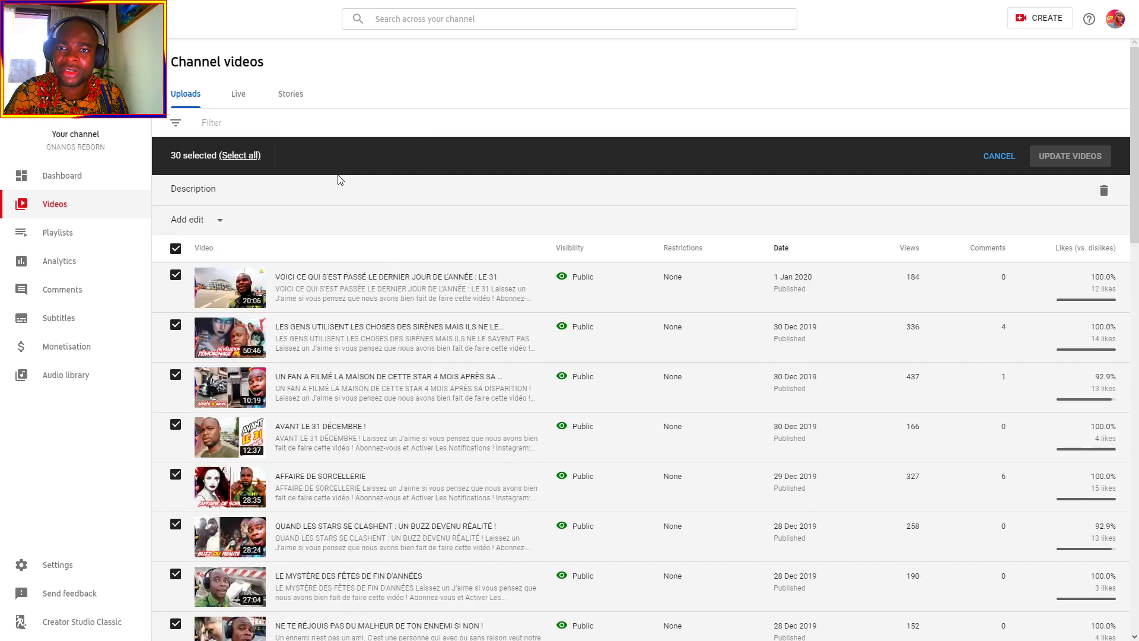
click(248, 232)
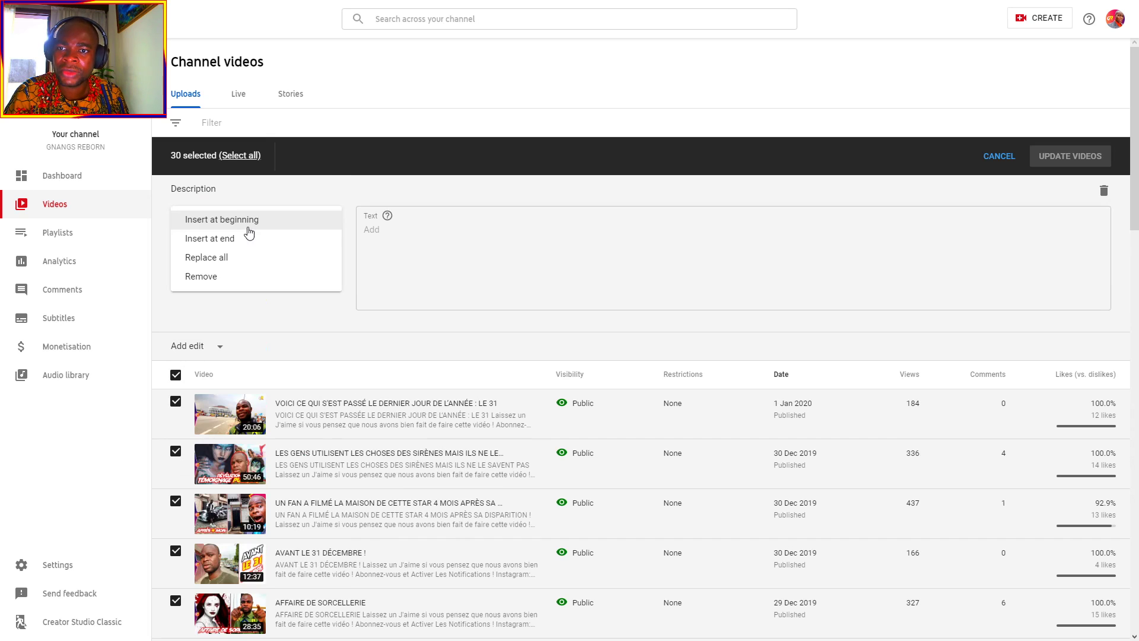
click(214, 259)
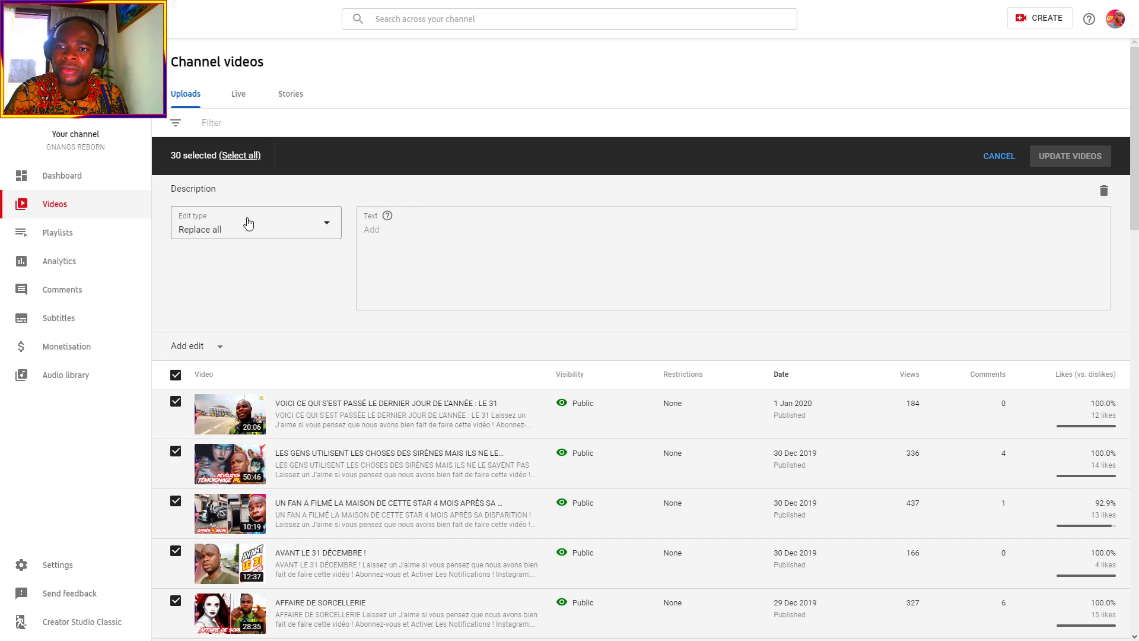
click(503, 265)
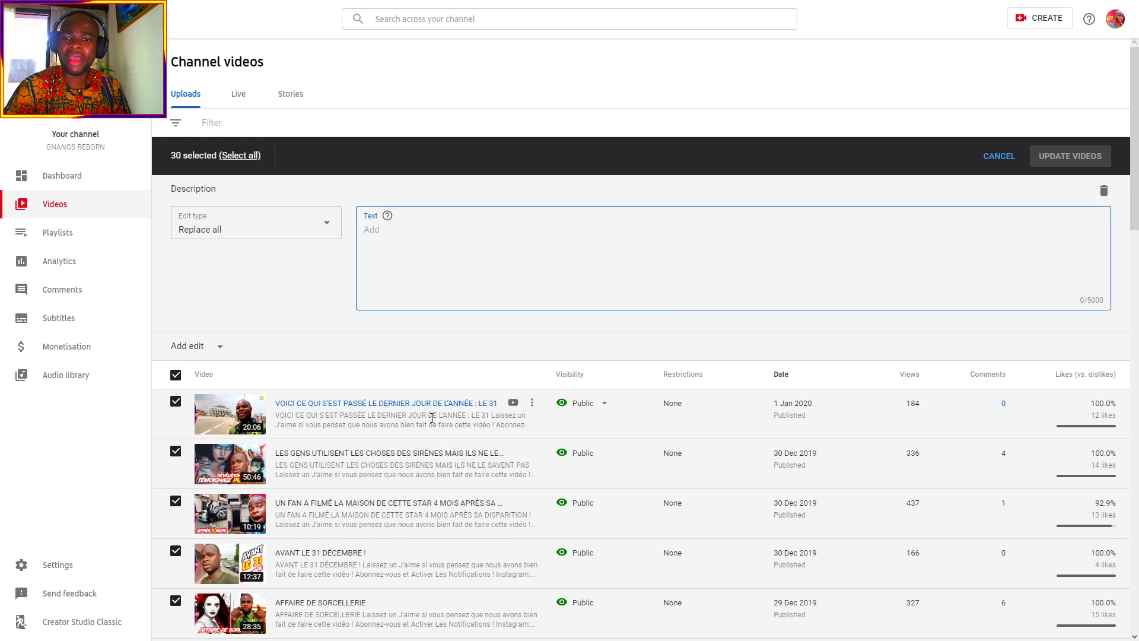
Set the uploads list to show 50 rows per page
scroll(425, 458, down, 10)
scroll(424, 457, down, 5)
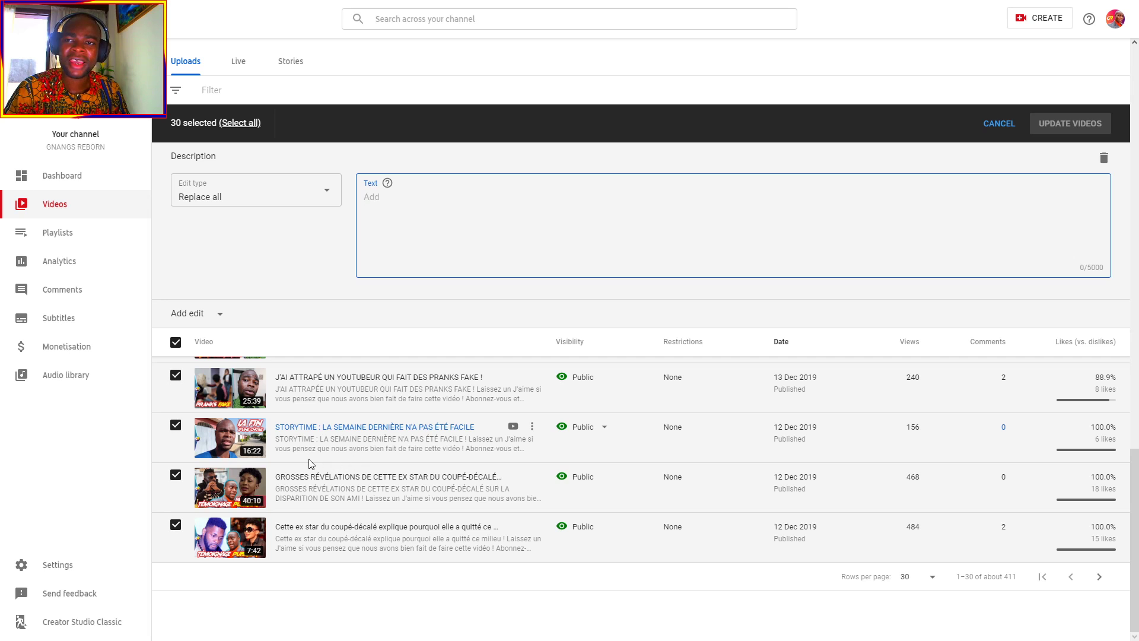
scroll(907, 326, up, 5)
scroll(964, 236, up, 5)
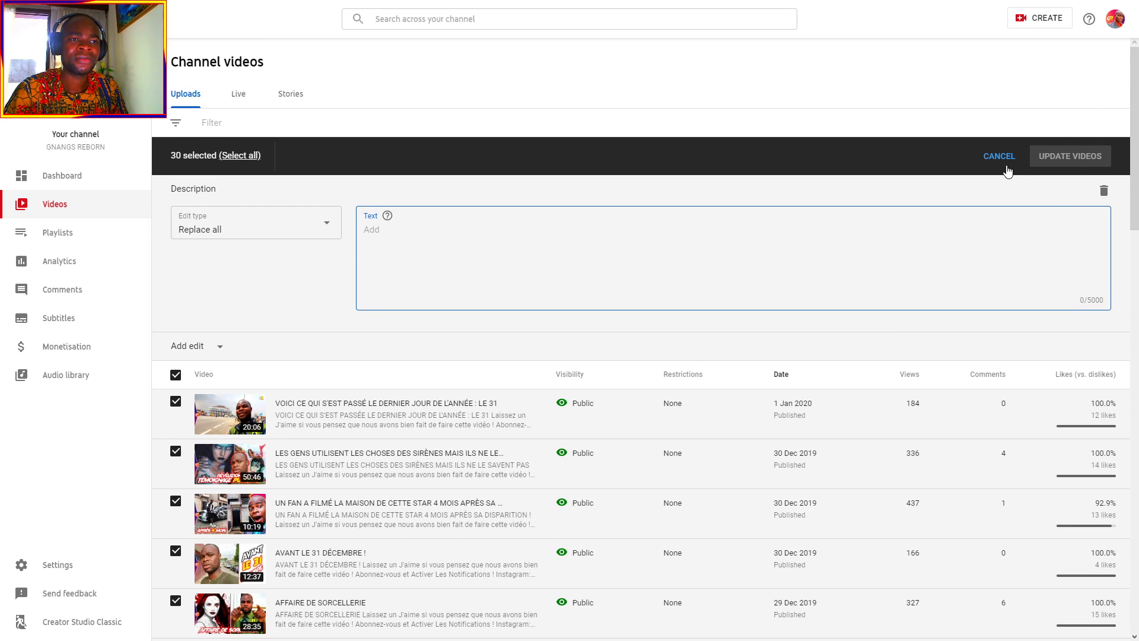
scroll(819, 303, down, 15)
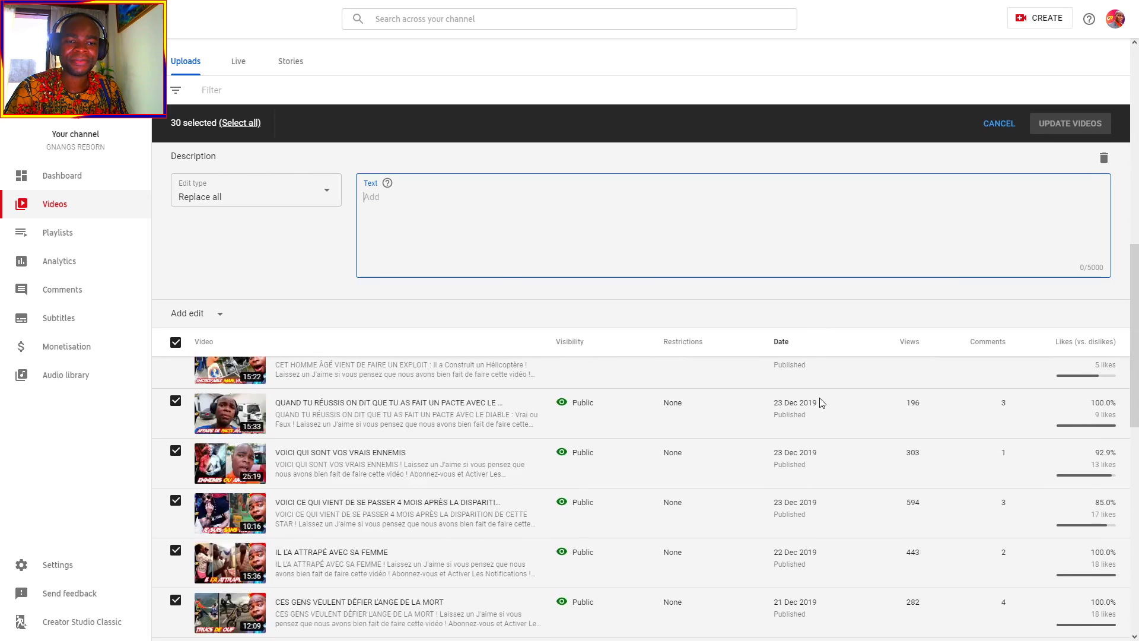
click(926, 578)
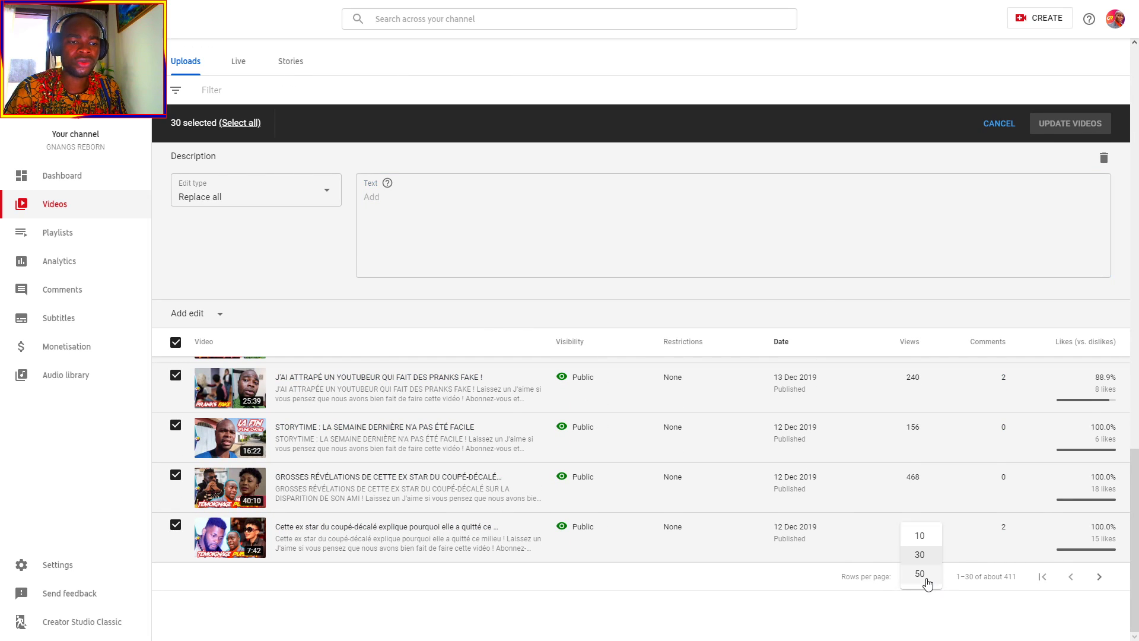
click(923, 575)
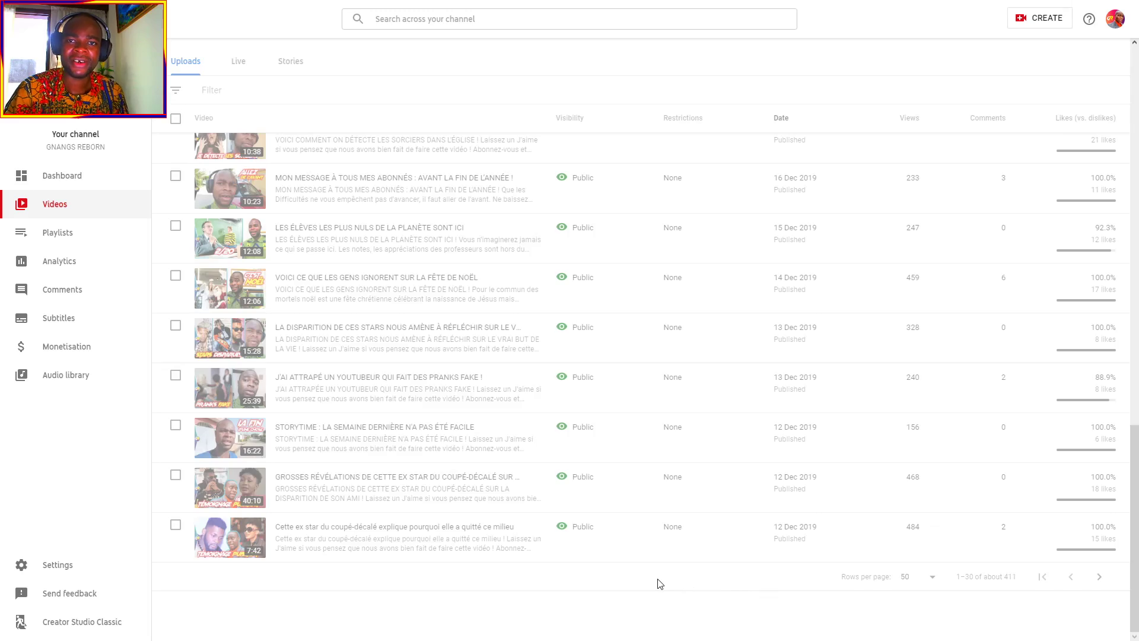
Look through the 50 listed uploads and the following page, and sort the list by date with the oldest first
scroll(484, 520, down, 20)
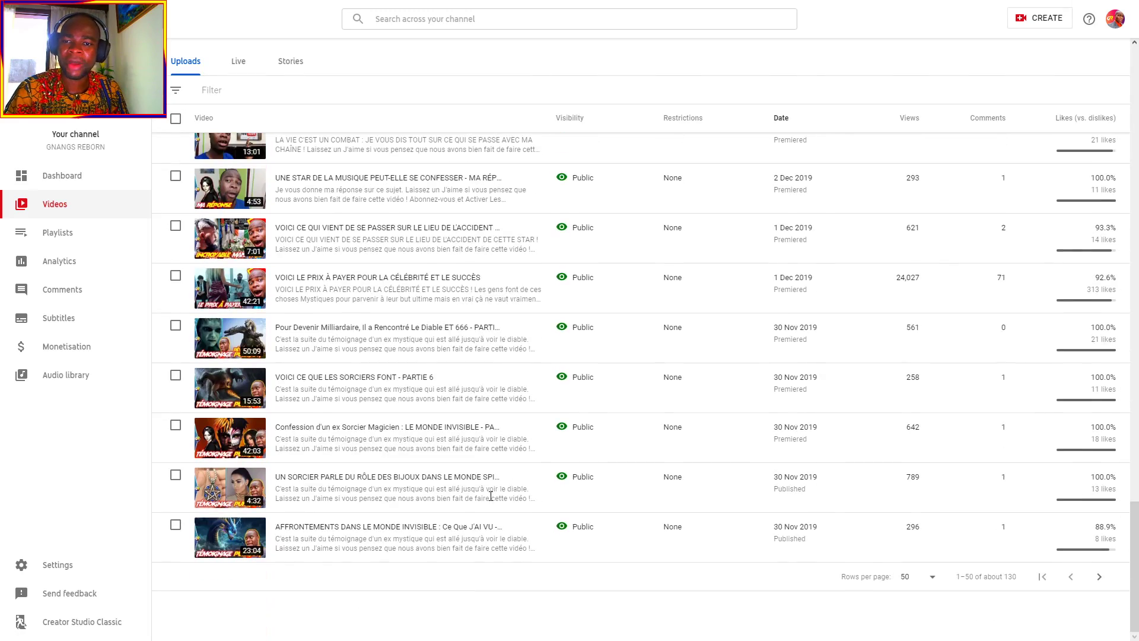
scroll(490, 495, up, 20)
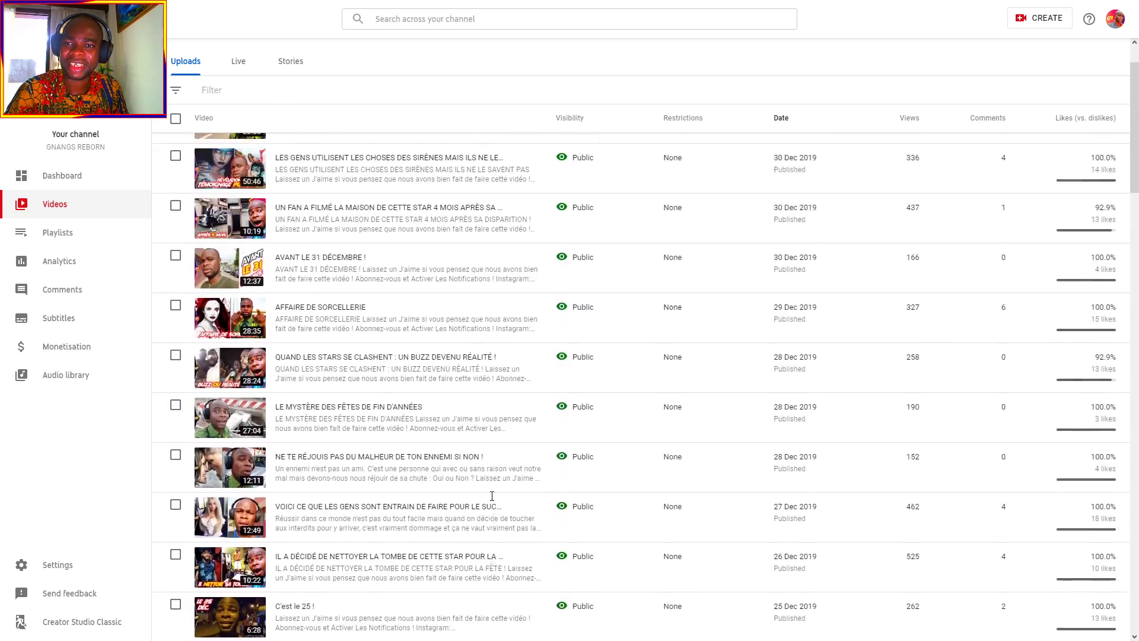
scroll(491, 496, down, 15)
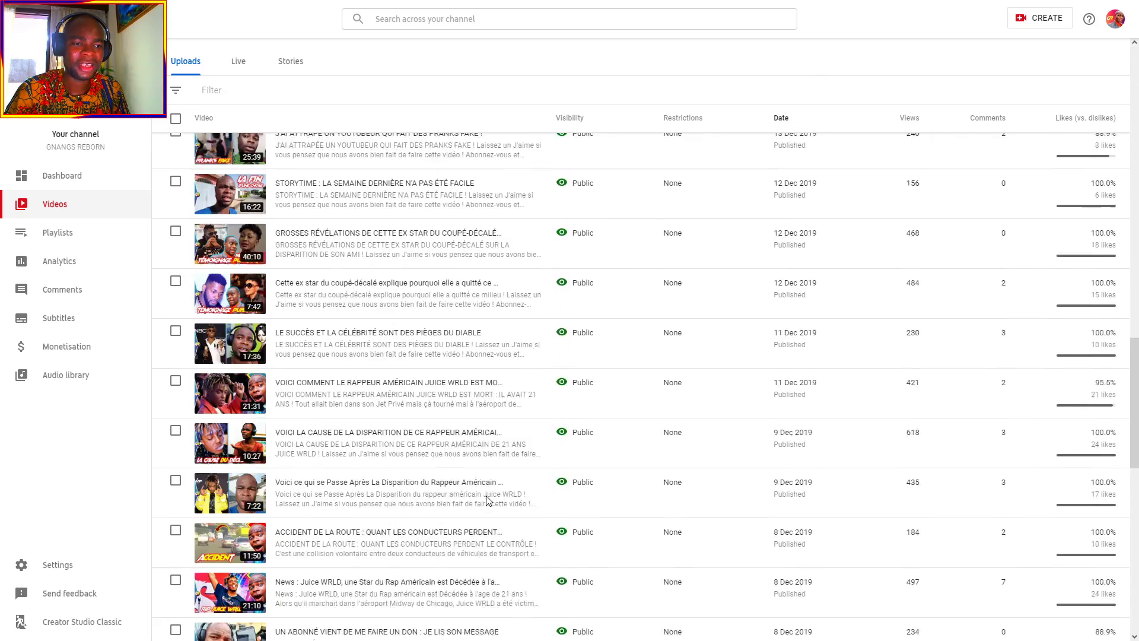
scroll(487, 500, down, 15)
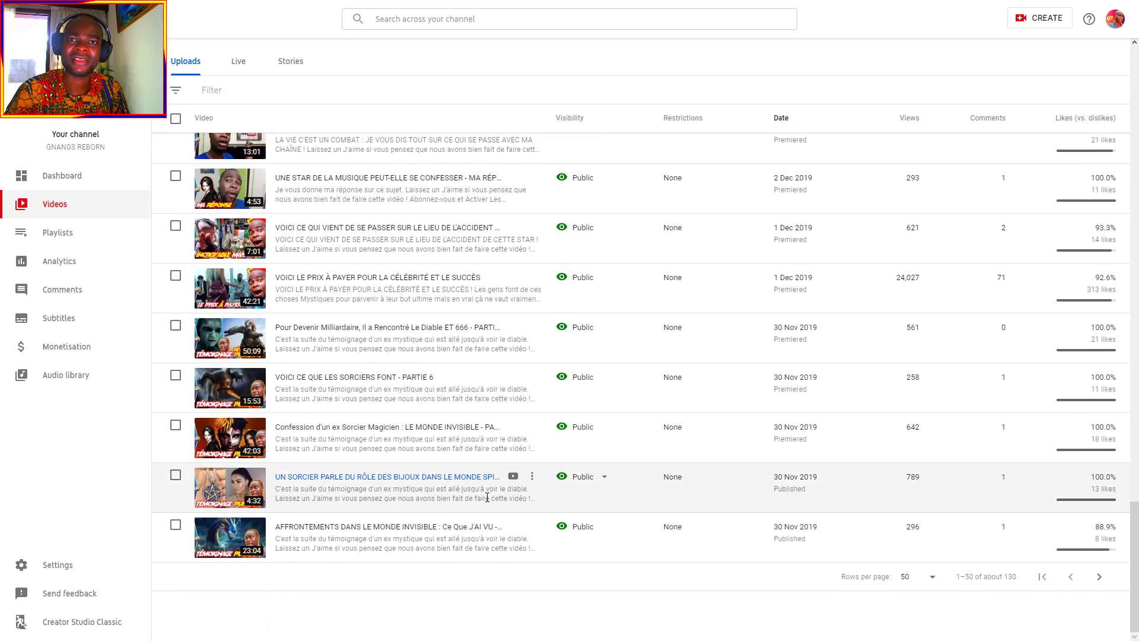
click(1098, 578)
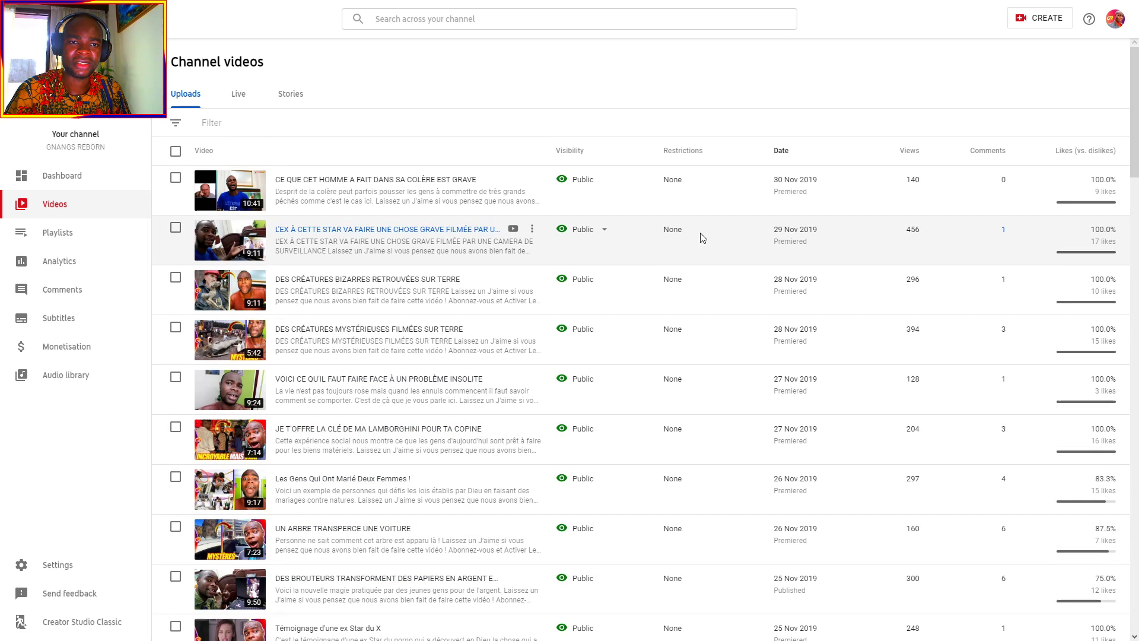
click(782, 153)
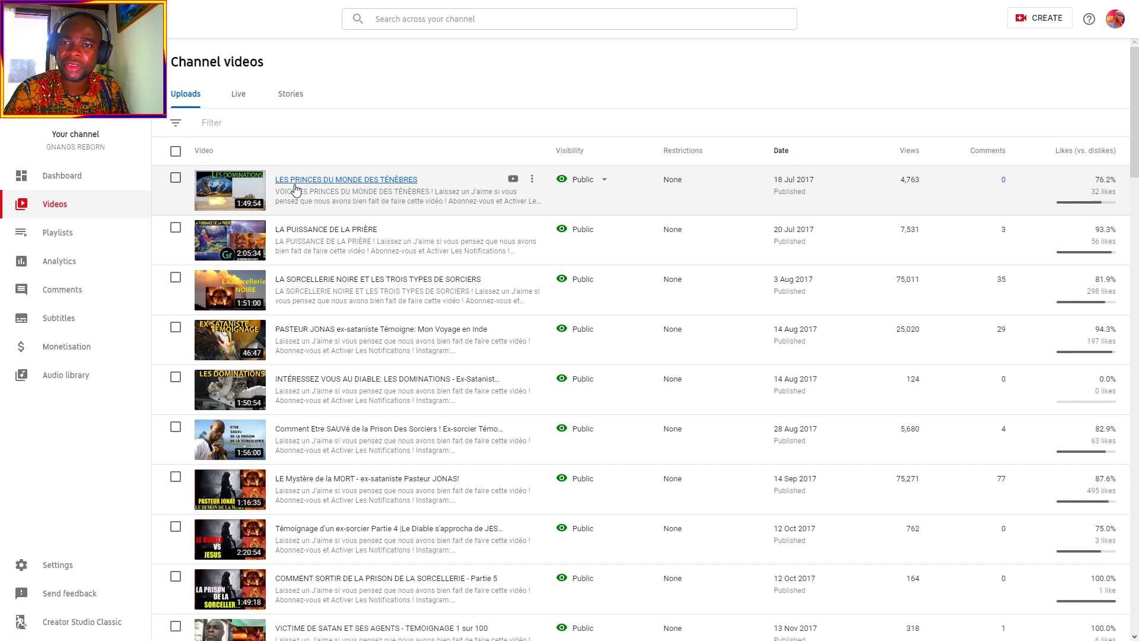
Open the details of the oldest upload, LES PRINCES DU MONDE DES TÉNÈBRES, and review its description text and tags
click(346, 182)
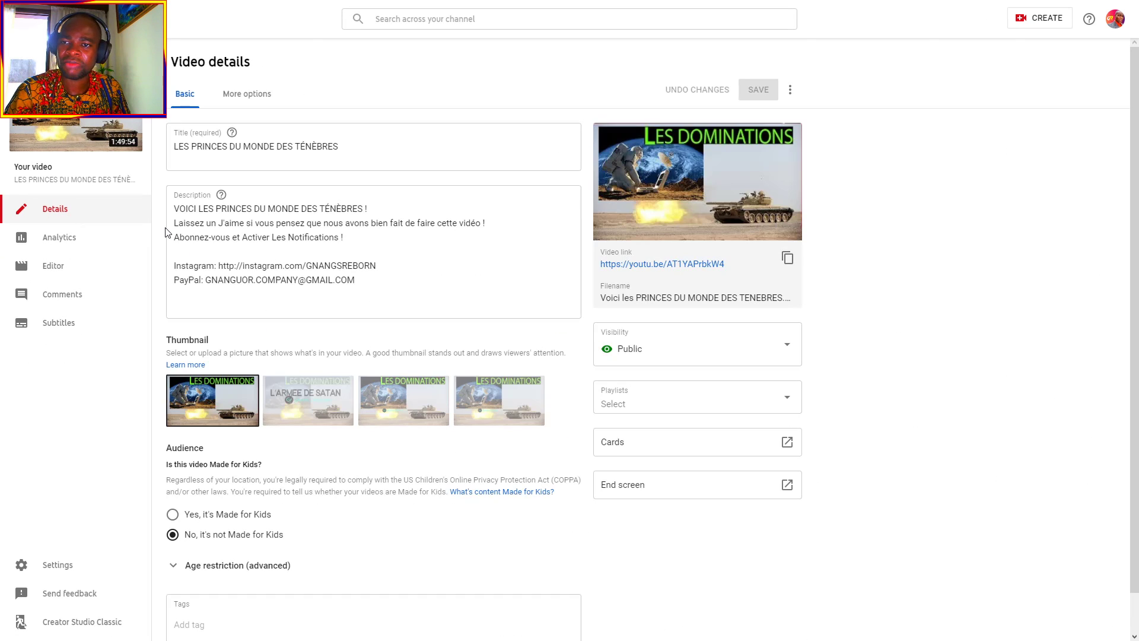
drag(173, 223, 407, 285)
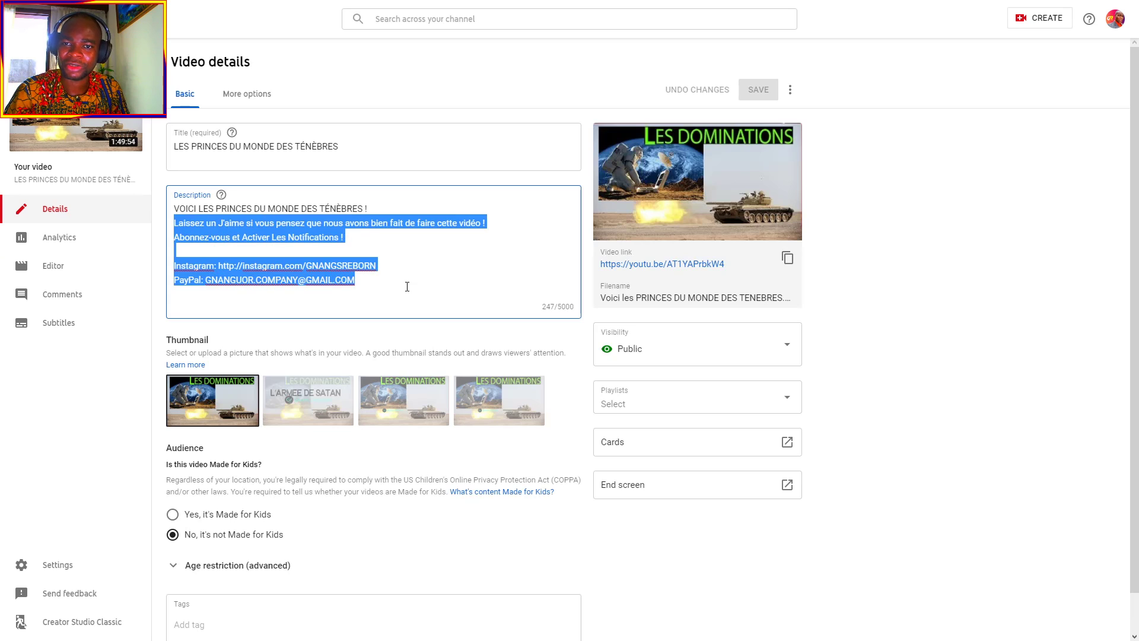
click(477, 255)
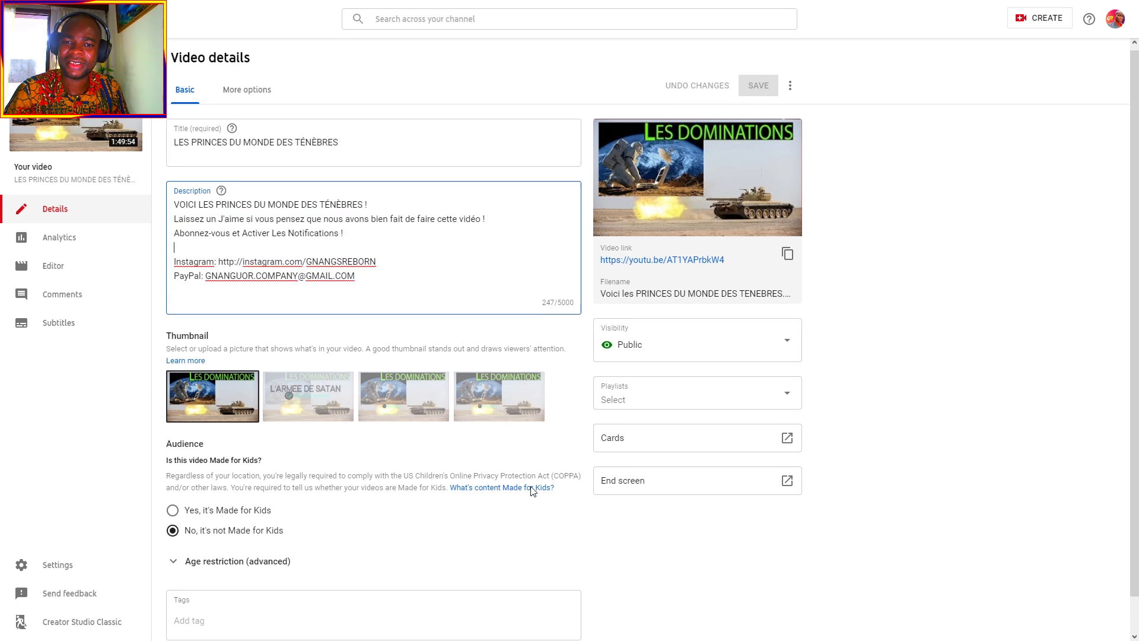
scroll(355, 522, down, 1)
click(296, 570)
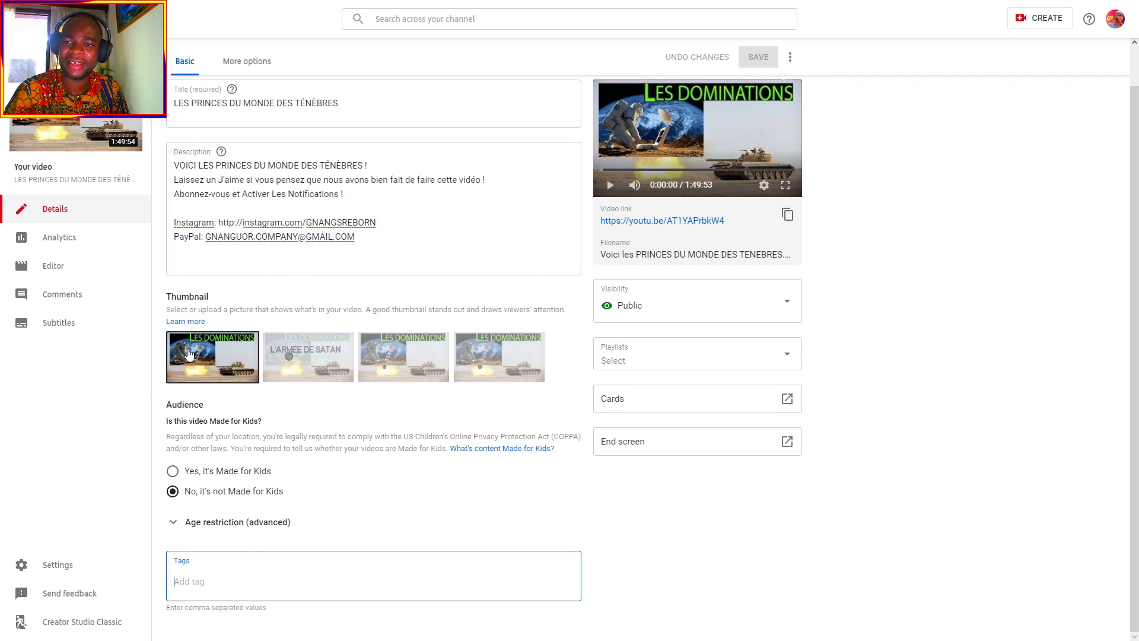
scroll(903, 303, up, 1)
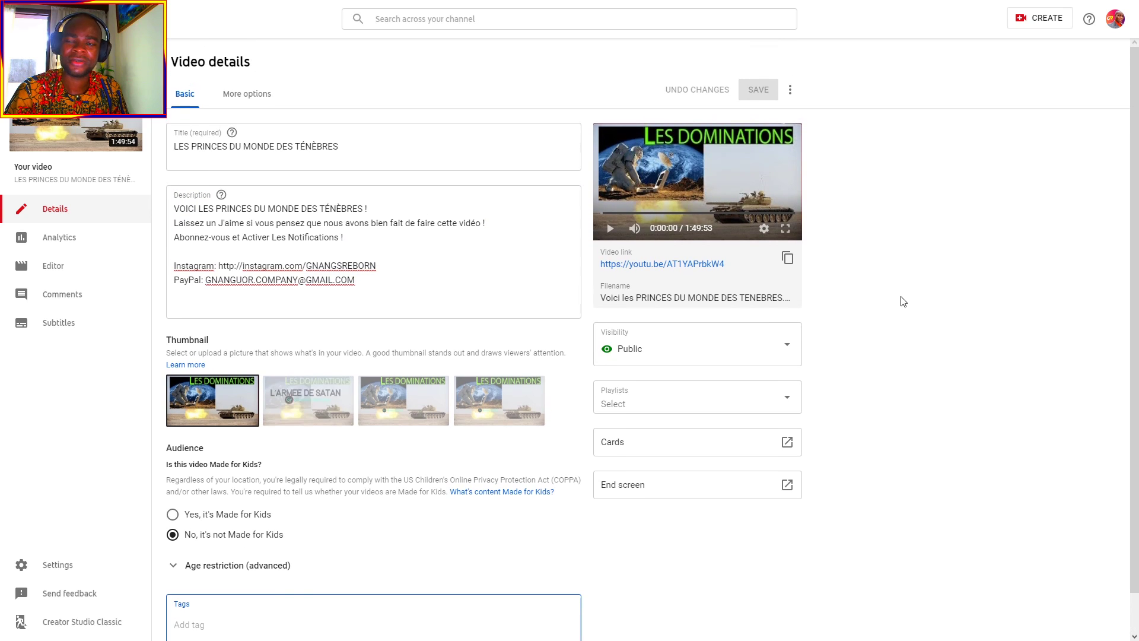
Return to the uploads list and look through the titles and descriptions of the oldest 50 videos
key(alt+Left)
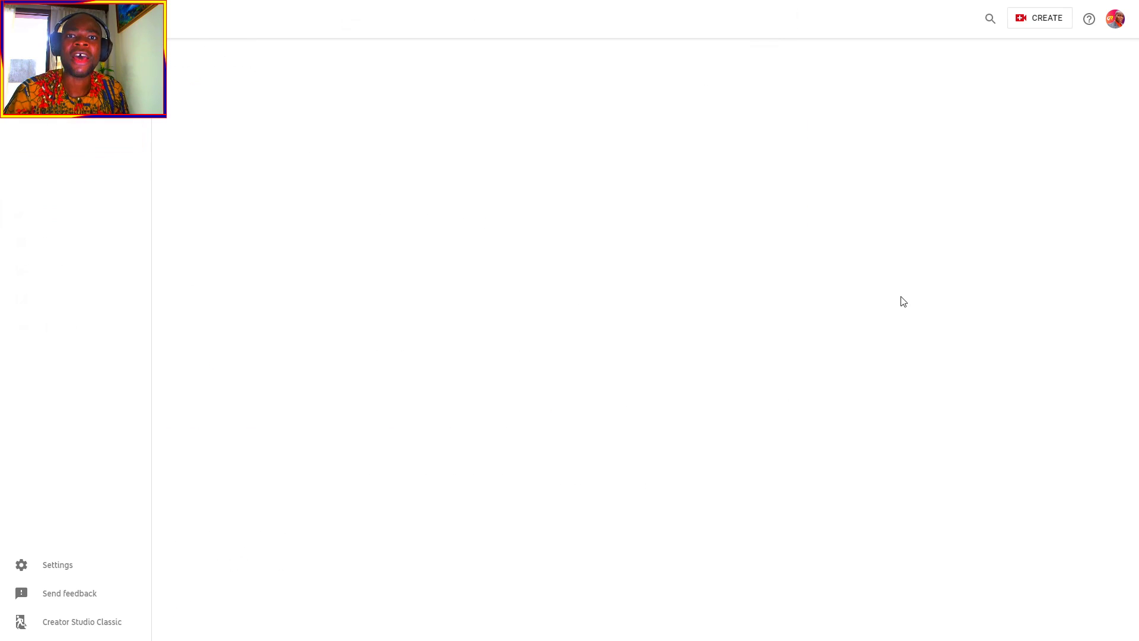
scroll(579, 358, down, 20)
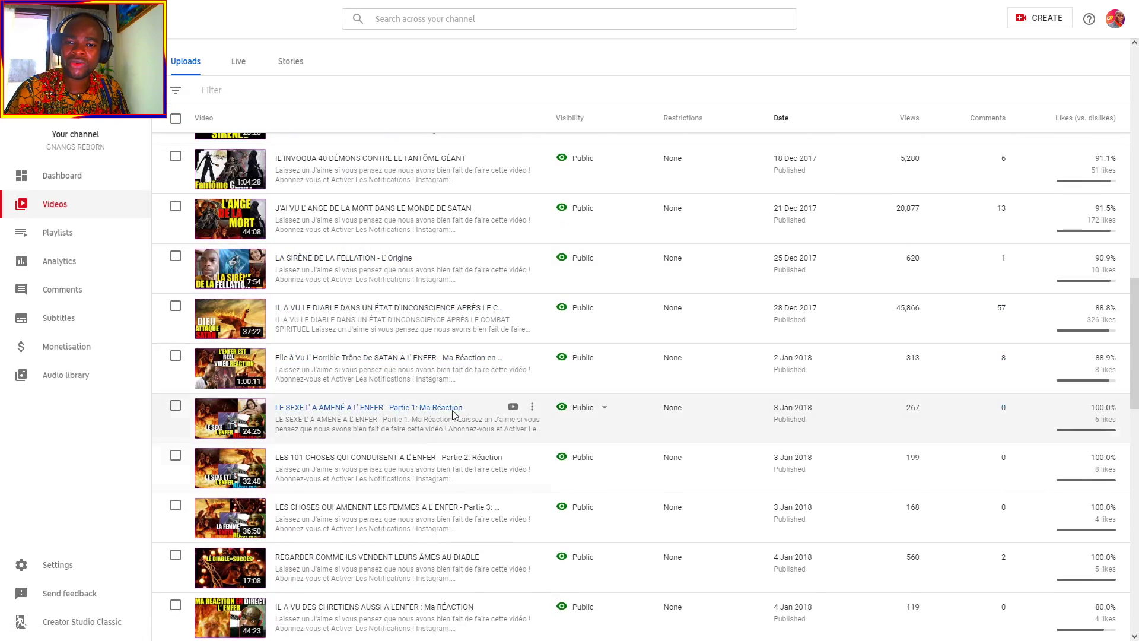
scroll(381, 403, down, 15)
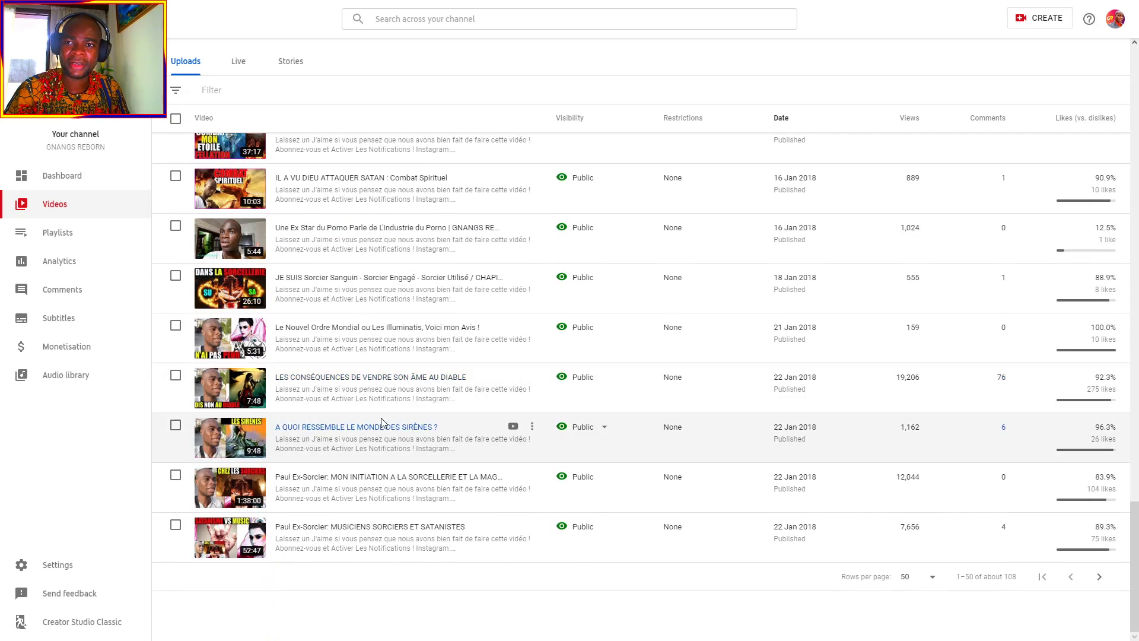
scroll(382, 415, up, 15)
scroll(388, 405, up, 20)
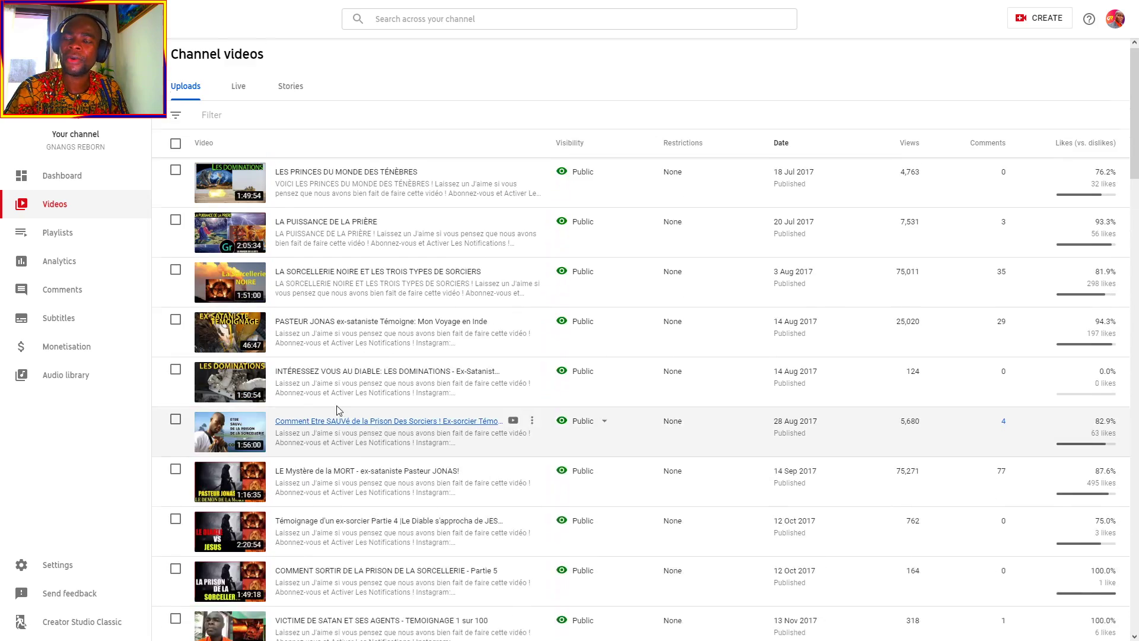
Open the channel's monetisation overview and review the re-application date and the subscriber and public watch-hour eligibility
click(88, 185)
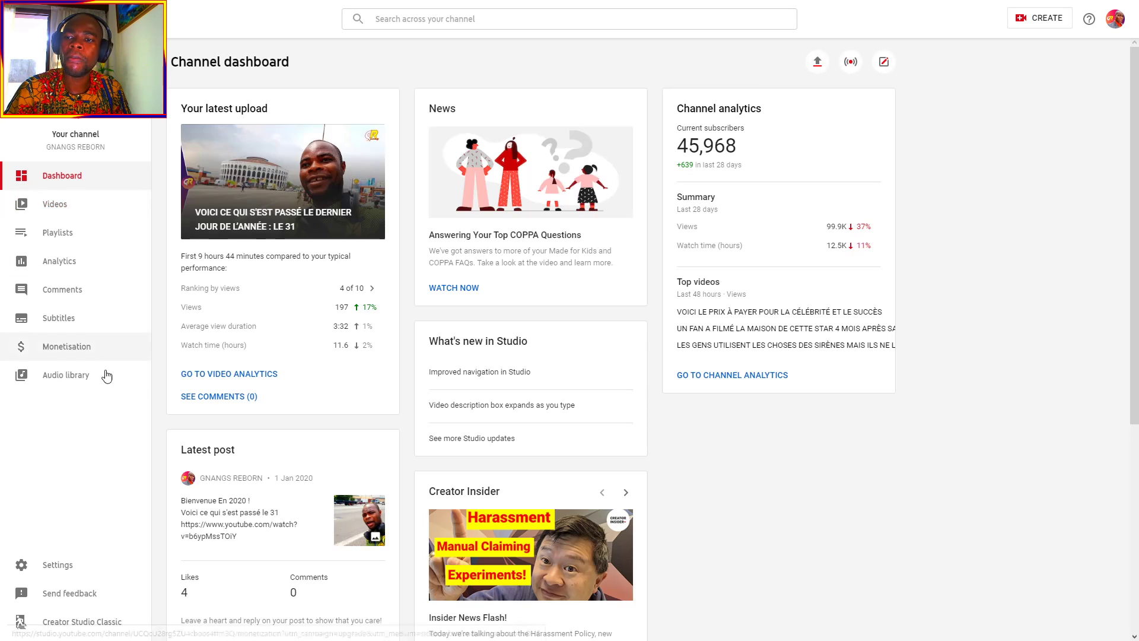
click(74, 348)
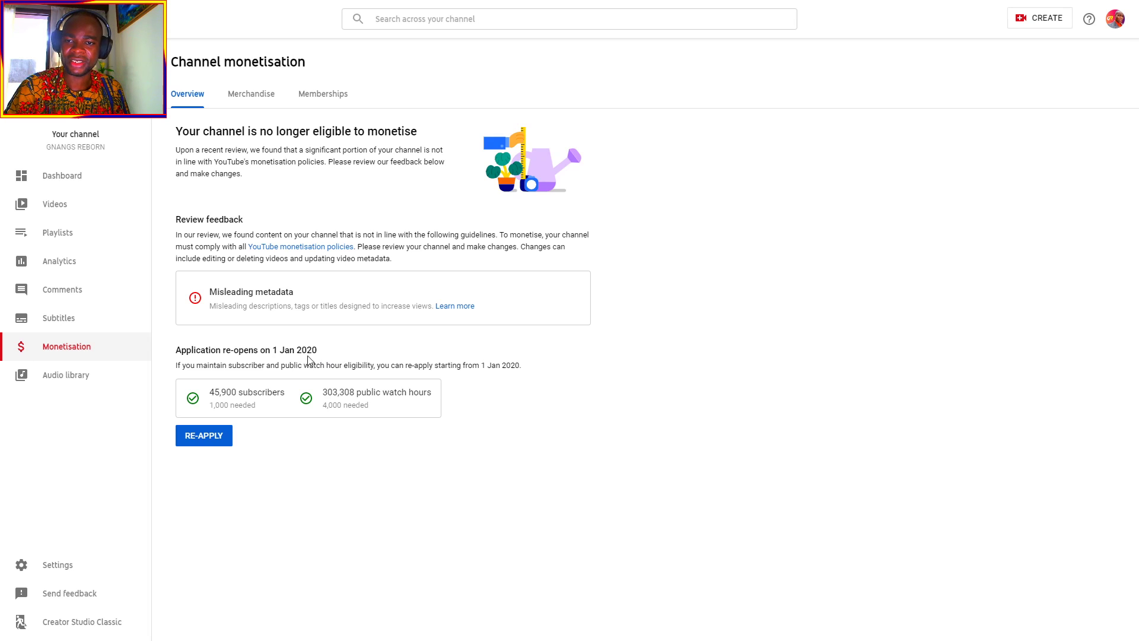
drag(324, 353, 175, 354)
click(767, 378)
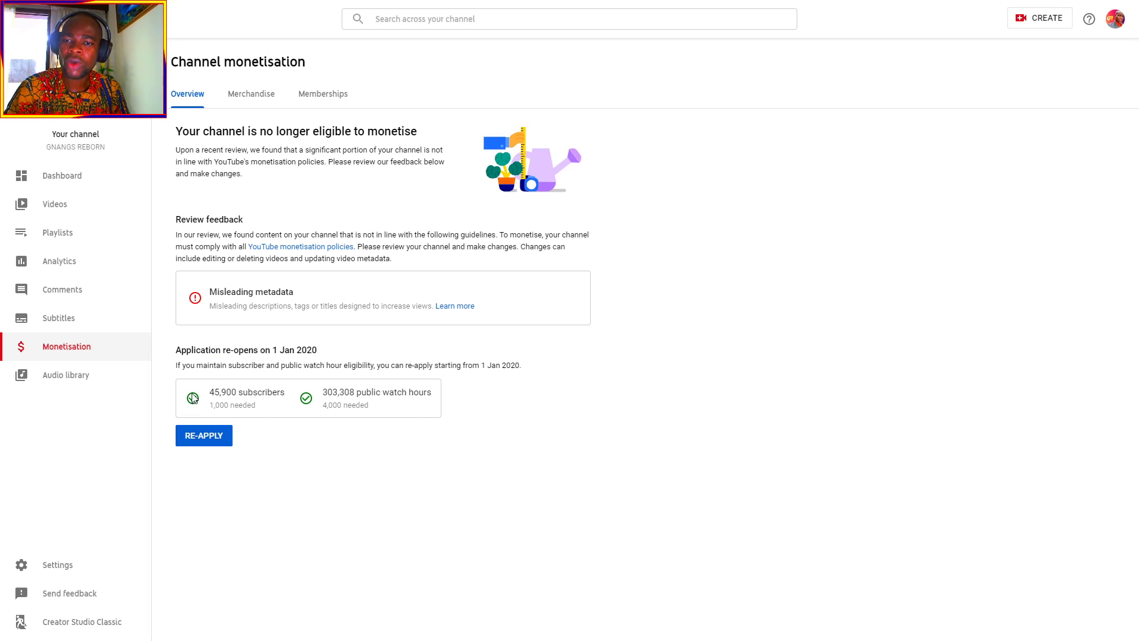
drag(176, 367, 516, 381)
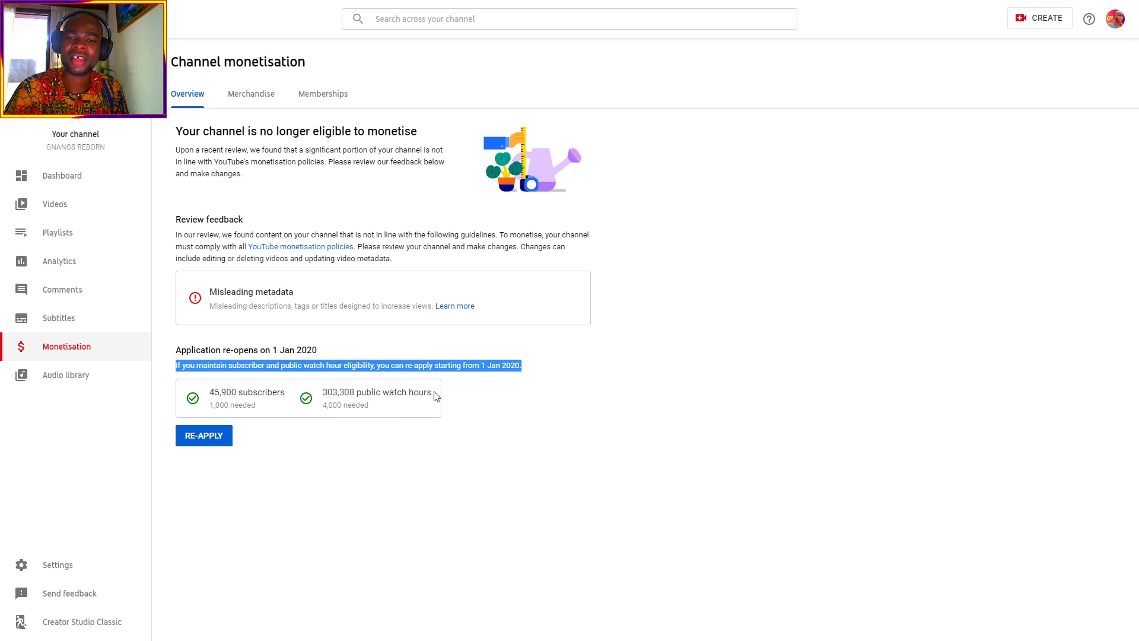
drag(437, 396, 323, 394)
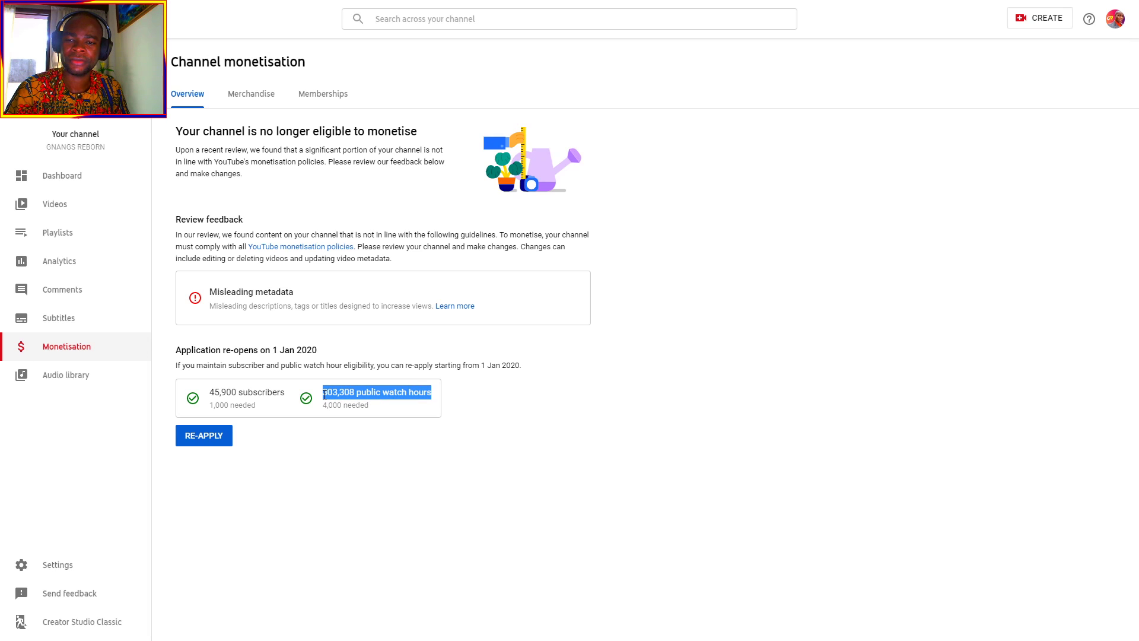
click(702, 361)
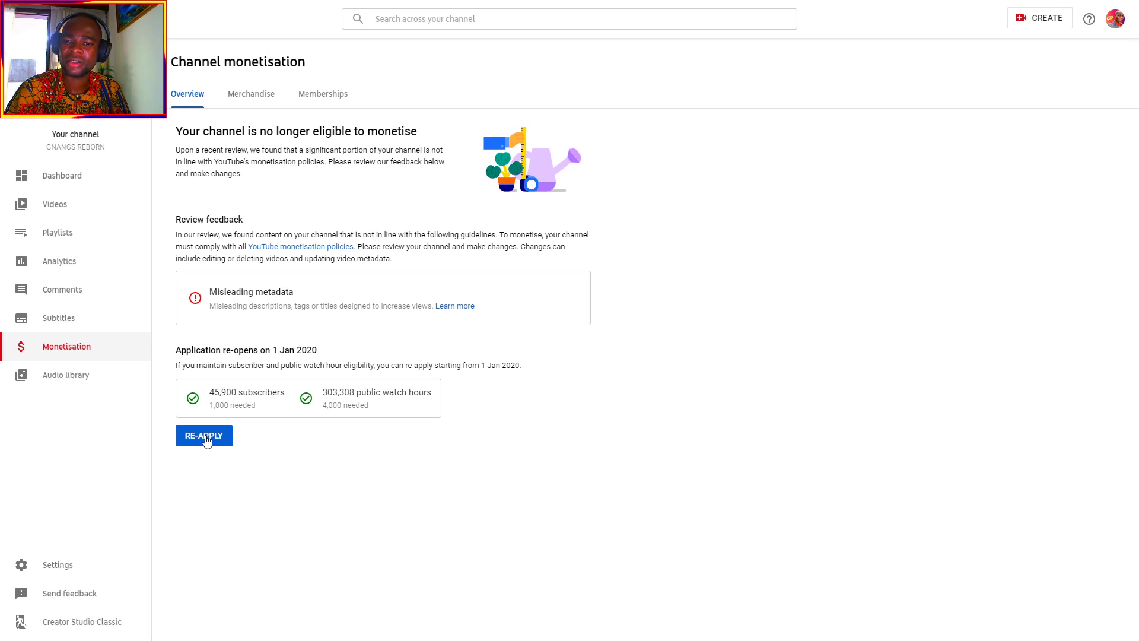
Re-apply for channel monetisation and read the notice about the review
click(205, 437)
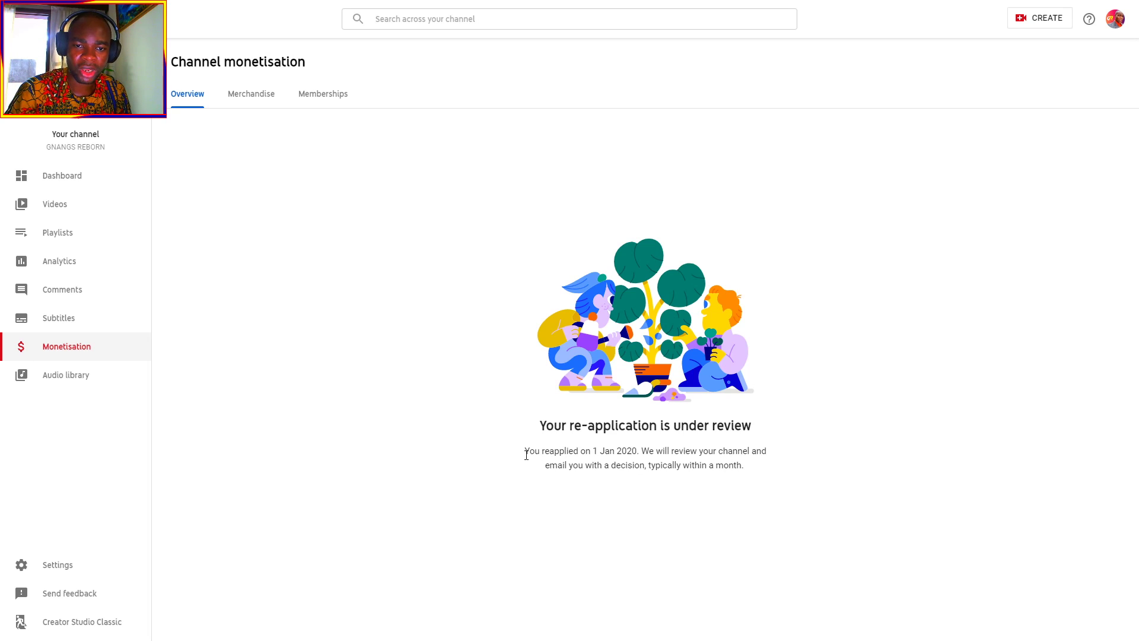
drag(524, 452, 721, 469)
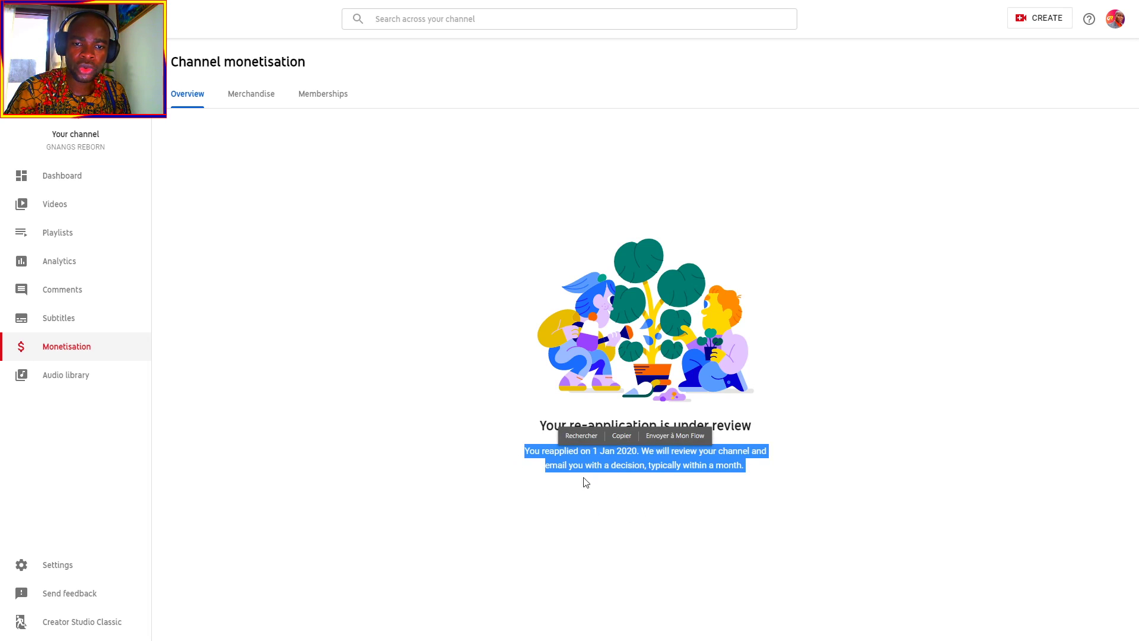
click(899, 433)
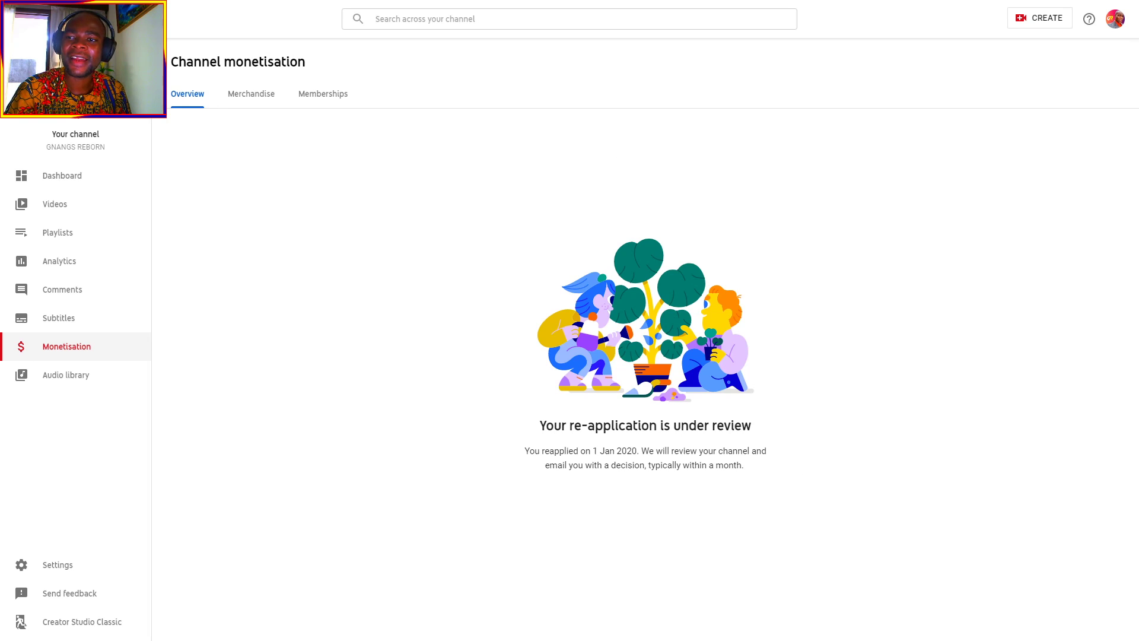
Review the channel's Merchandise and Memberships monetisation pages and return to the channel dashboard
click(74, 177)
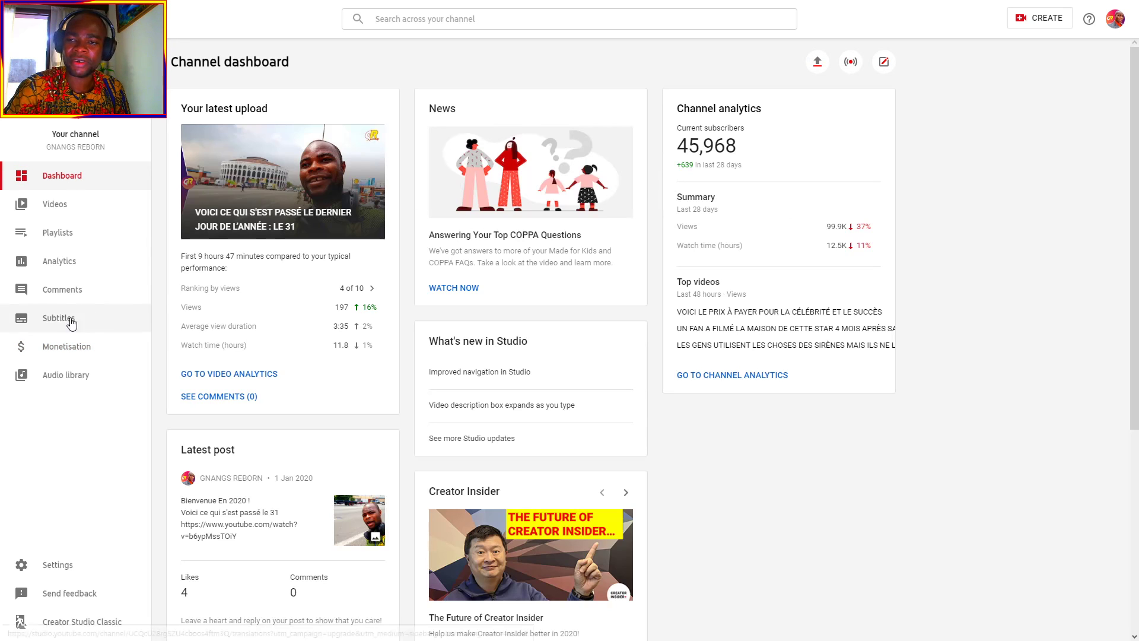
click(74, 346)
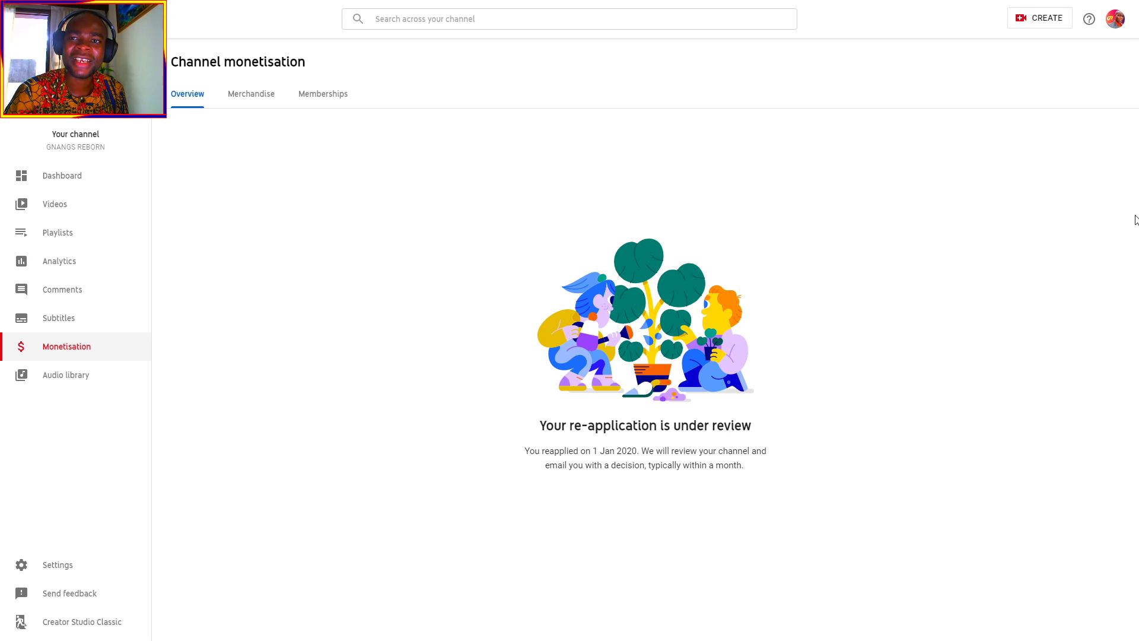
click(264, 97)
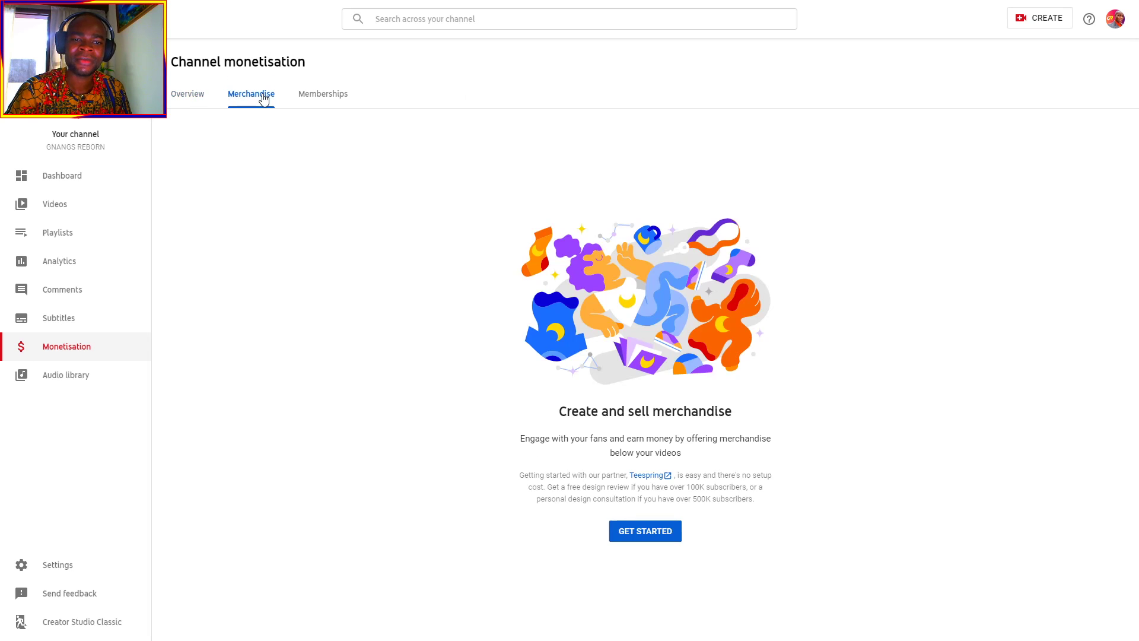
click(324, 100)
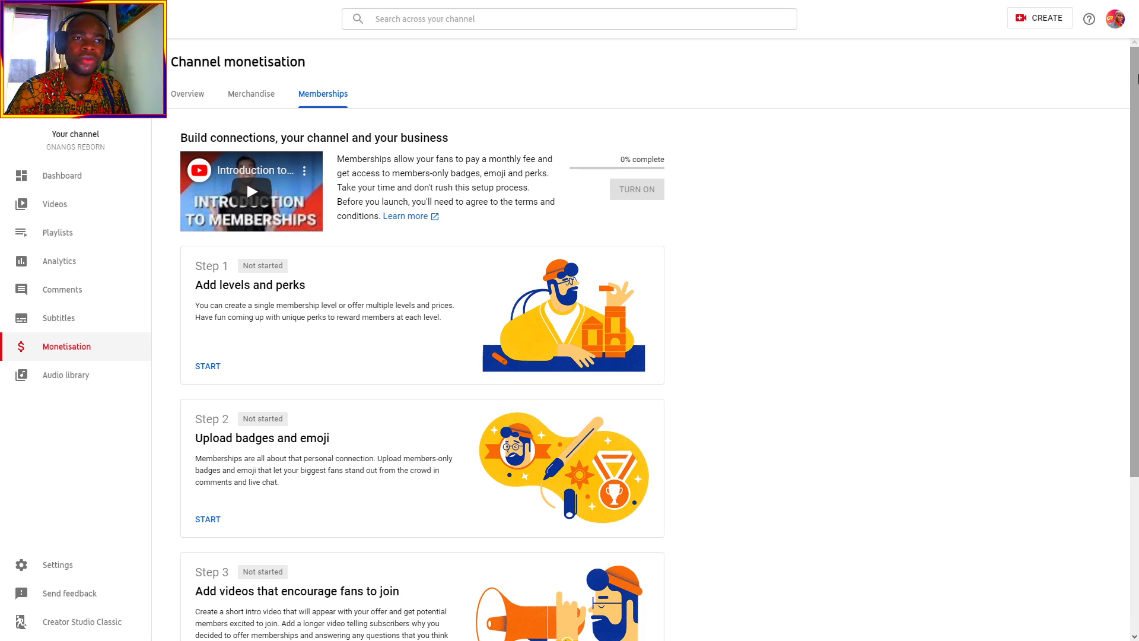
drag(1135, 87, 1135, 52)
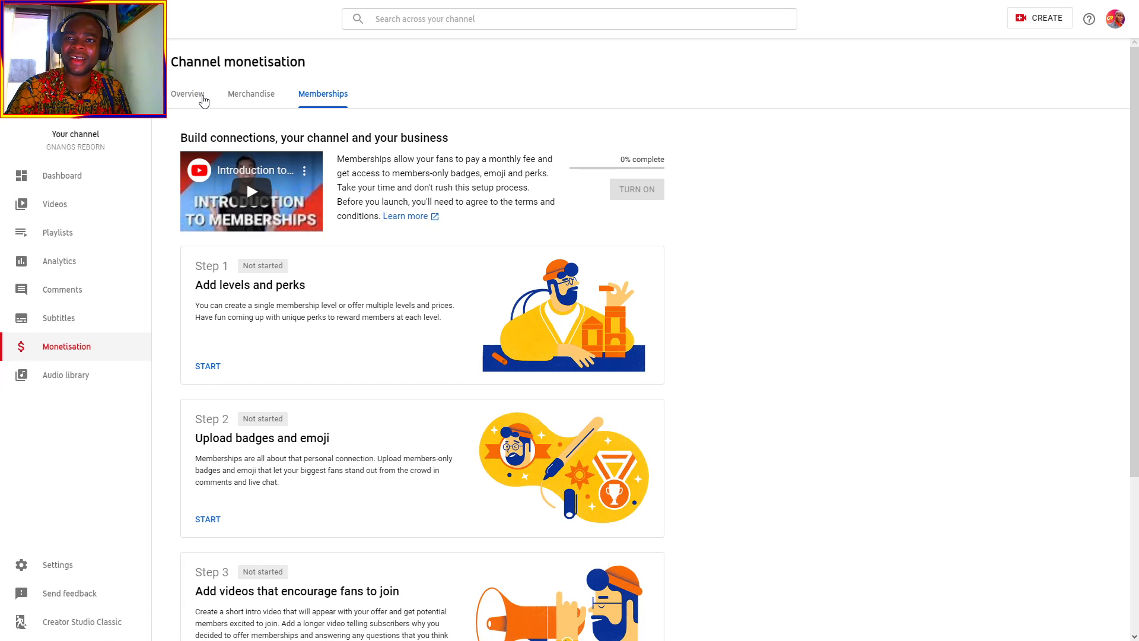
click(196, 95)
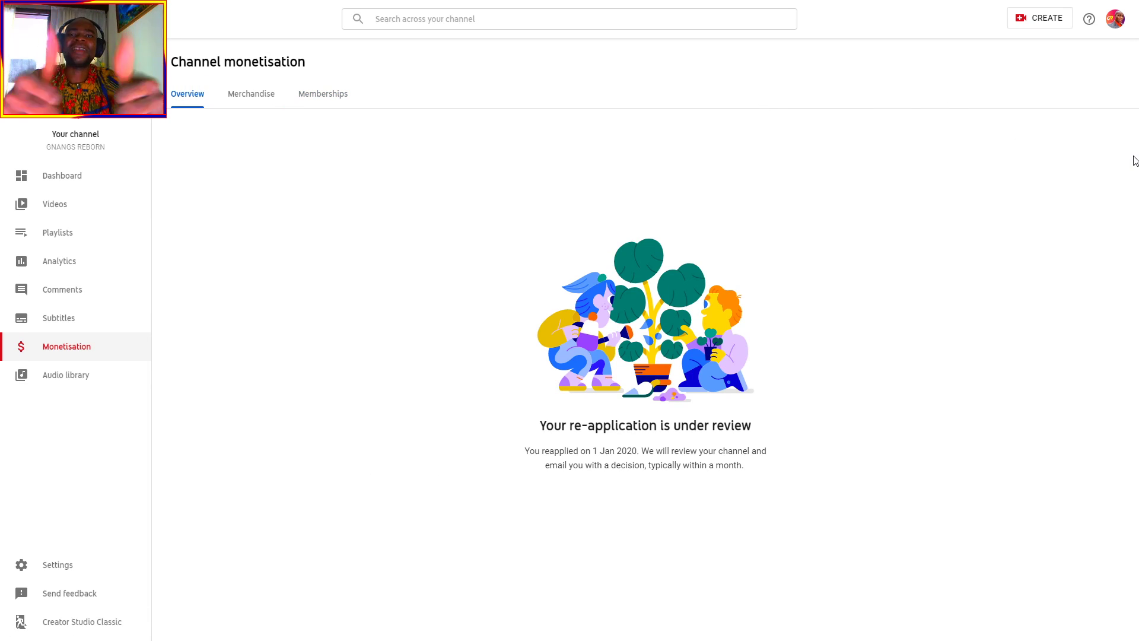
click(76, 188)
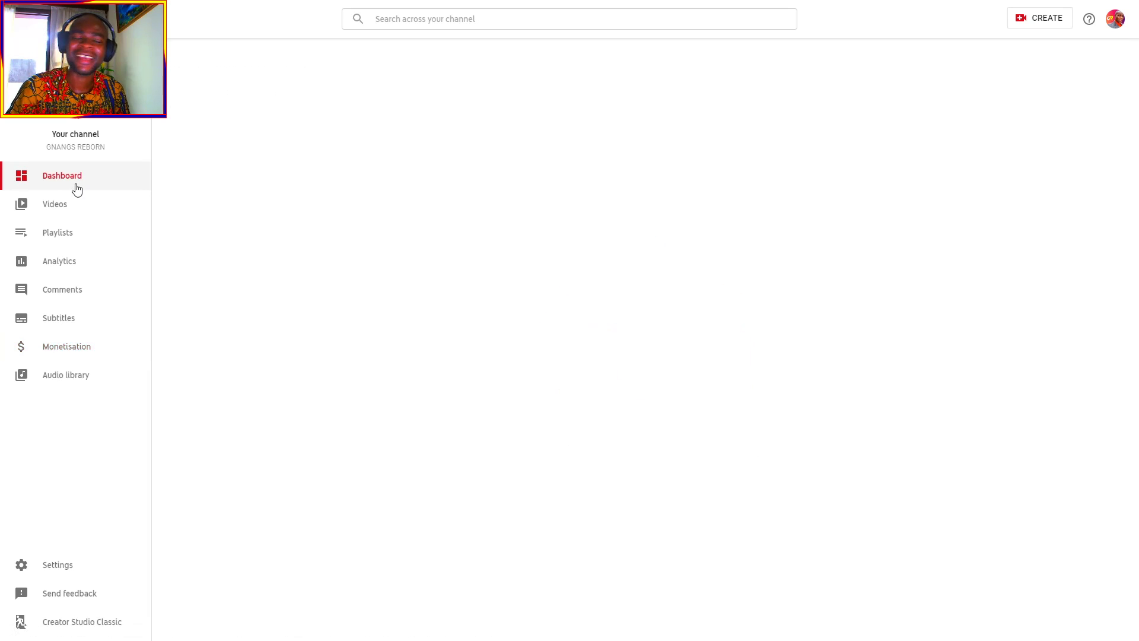
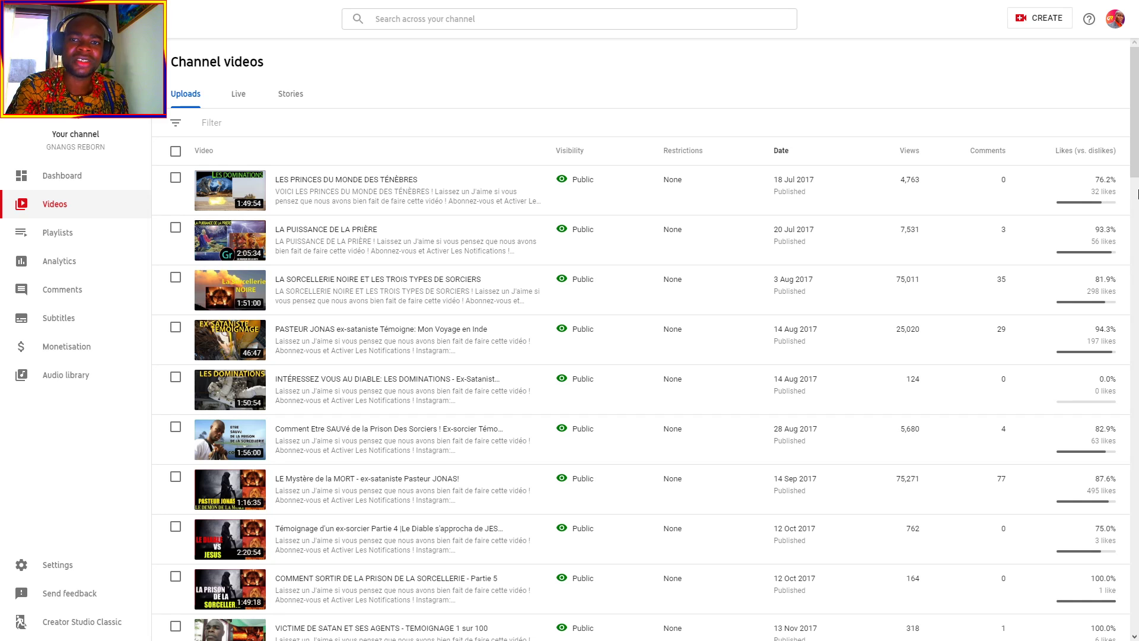
Select the two oldest uploads to examine the bulk edit fields and additional actions offered for them, and clear the selection
click(175, 178)
click(175, 216)
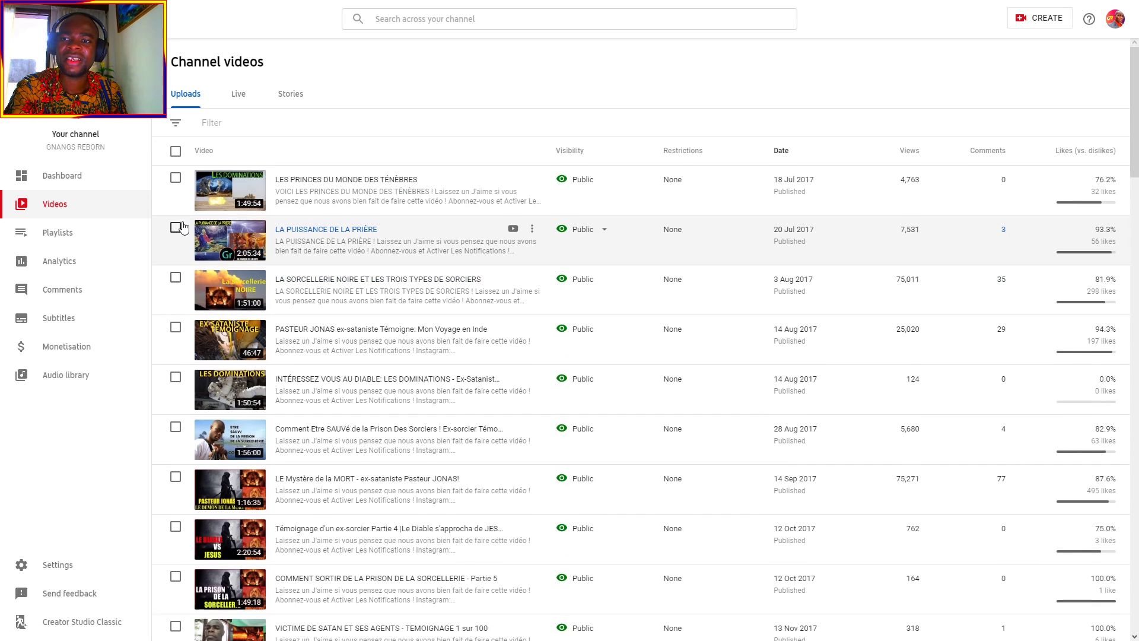
click(175, 178)
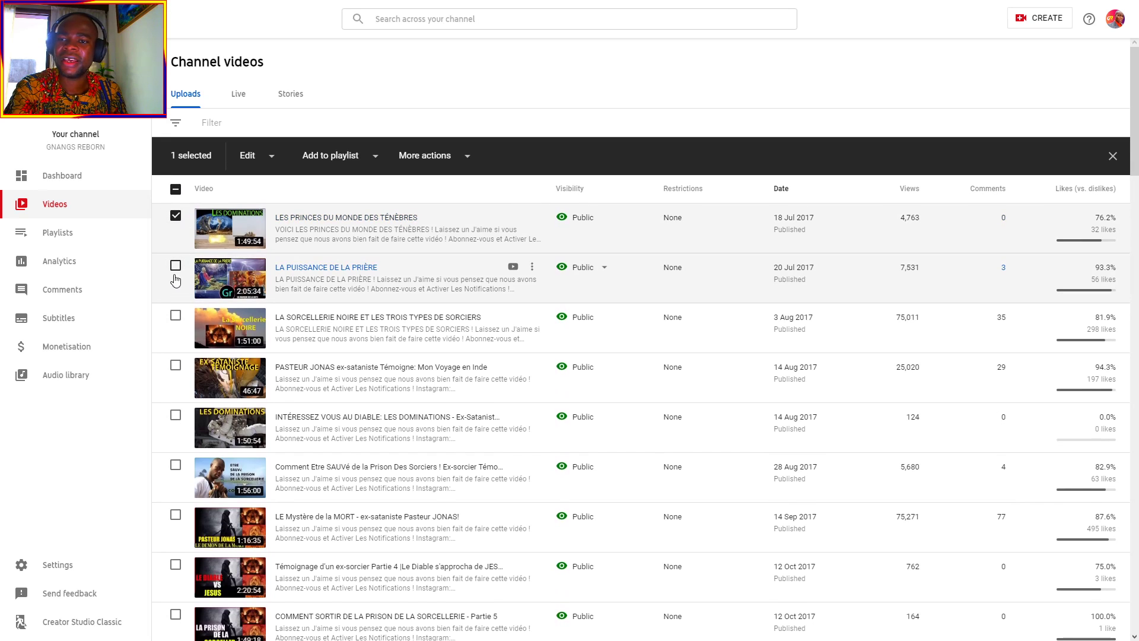
click(175, 265)
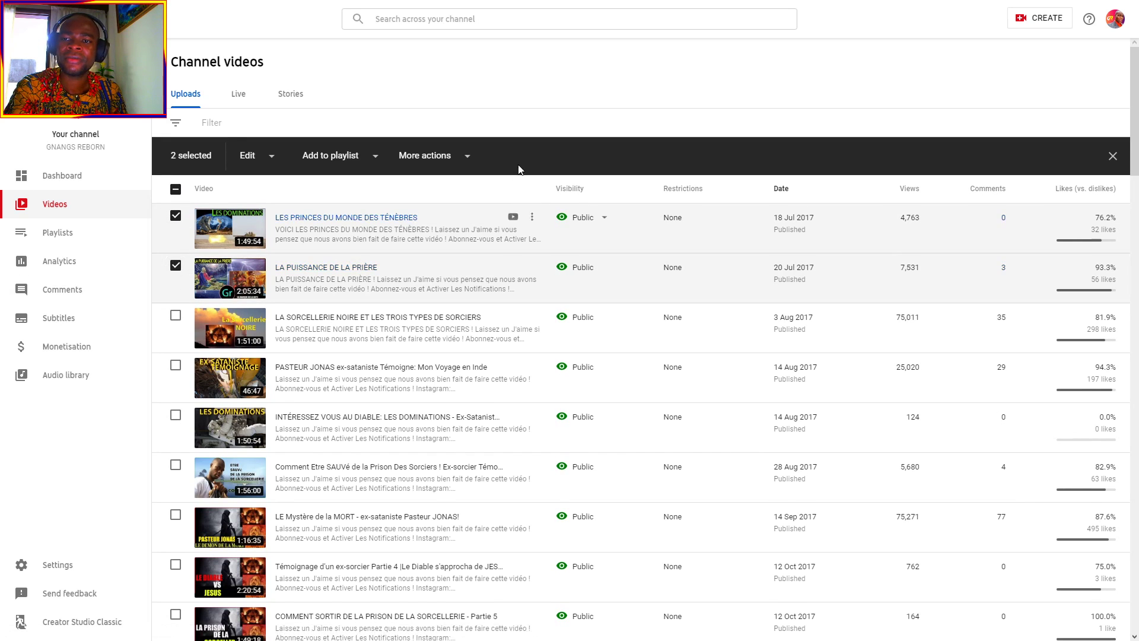
click(273, 156)
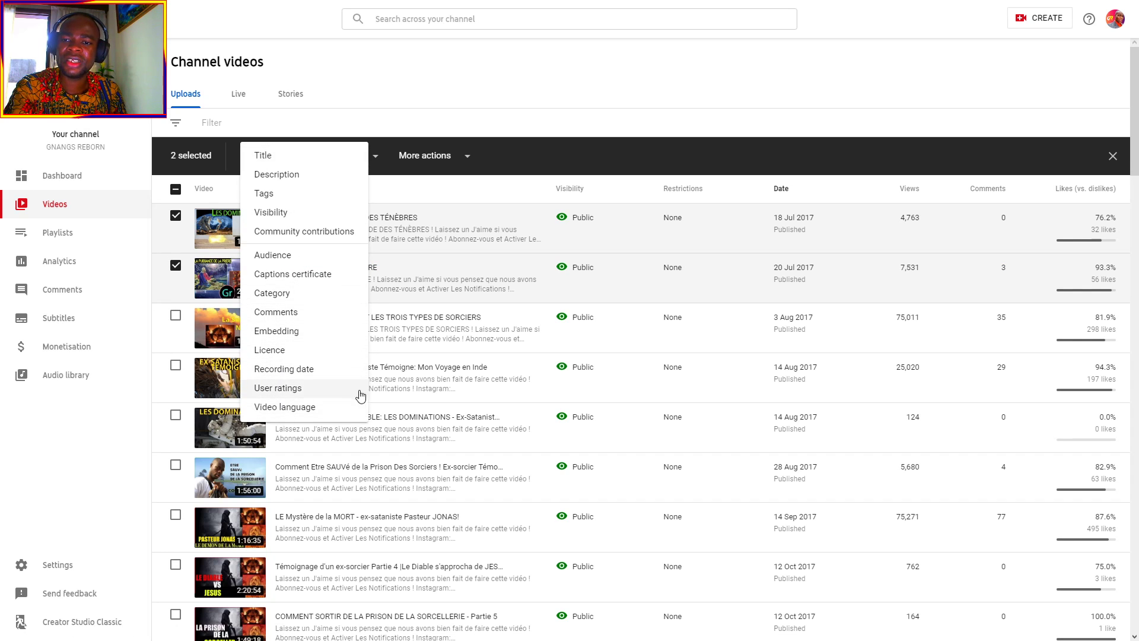
click(457, 180)
click(467, 156)
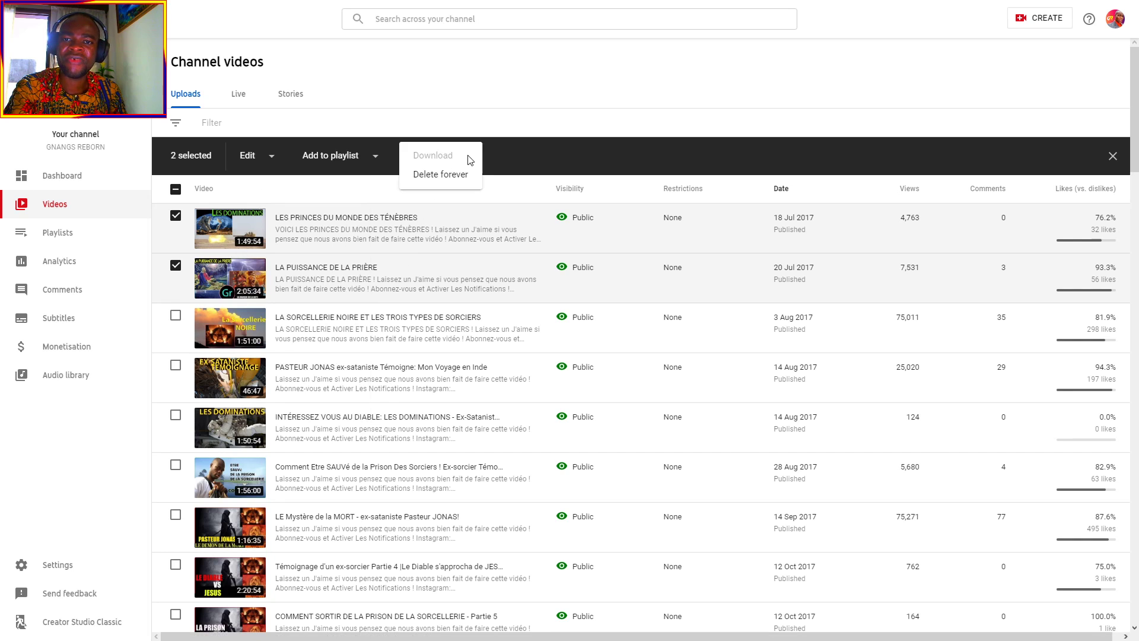
click(172, 198)
click(176, 216)
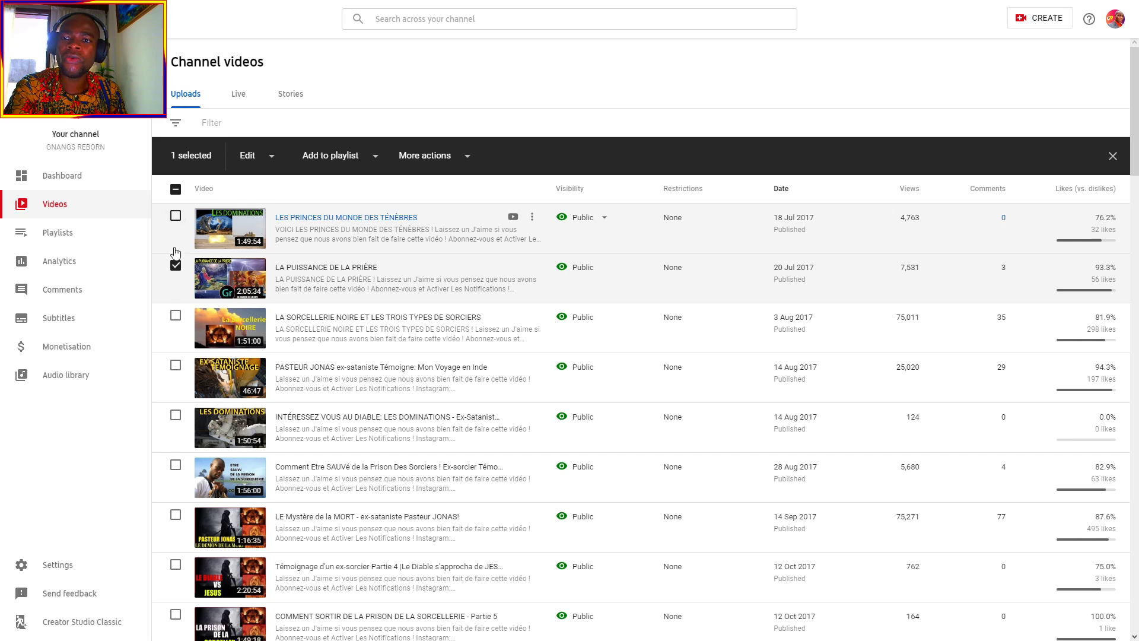
click(175, 265)
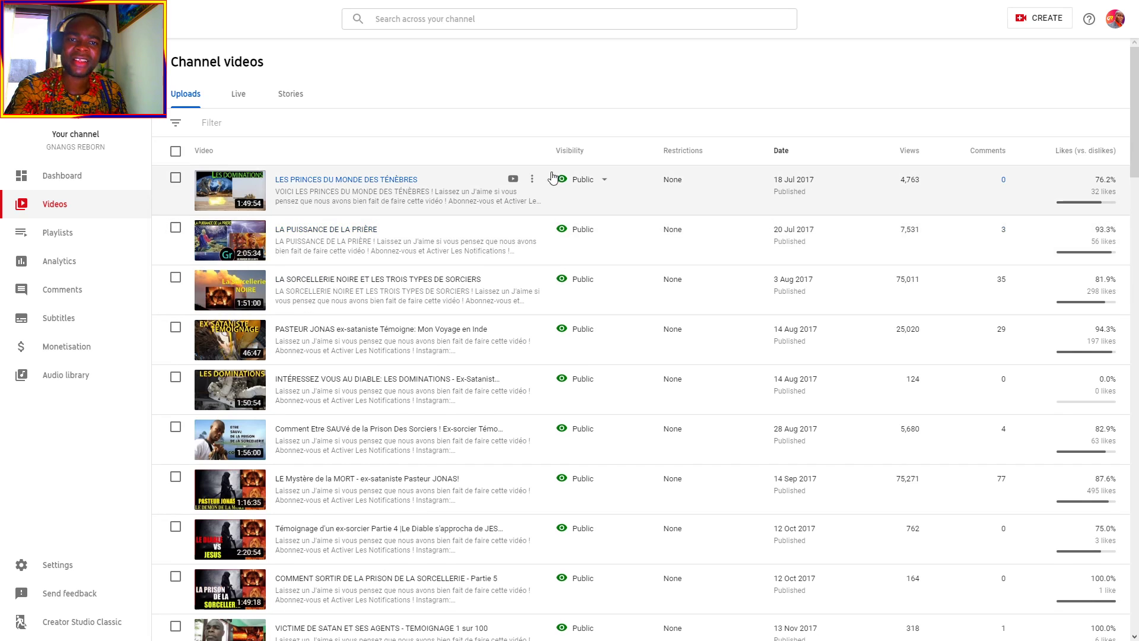
Sort the channel's uploads from newest to oldest and filter them by copyright claims
click(784, 152)
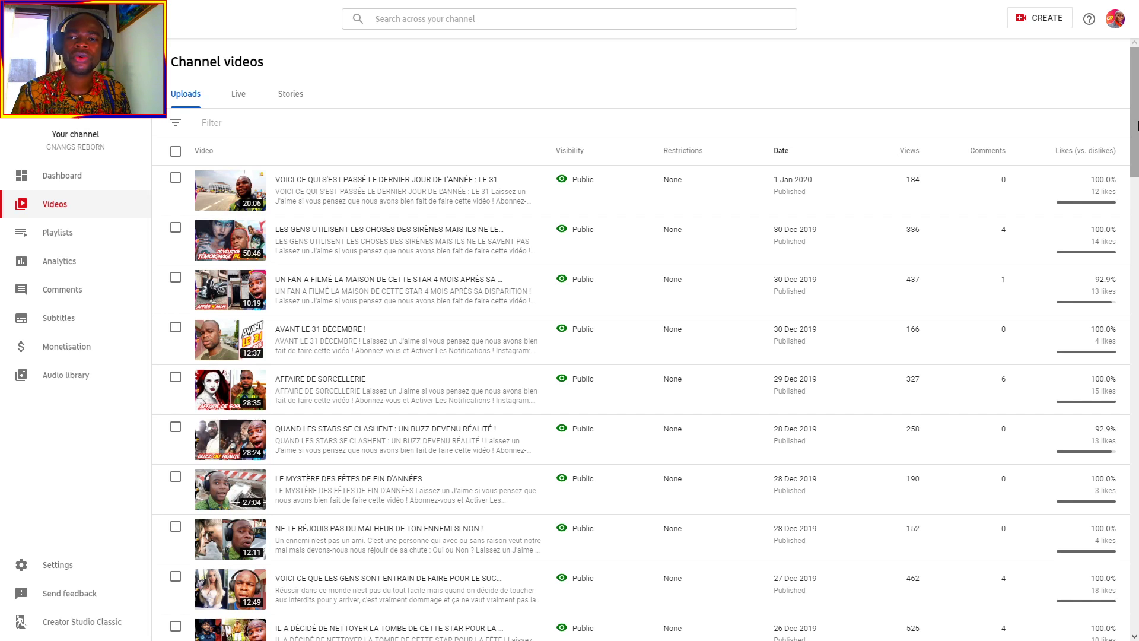
click(176, 123)
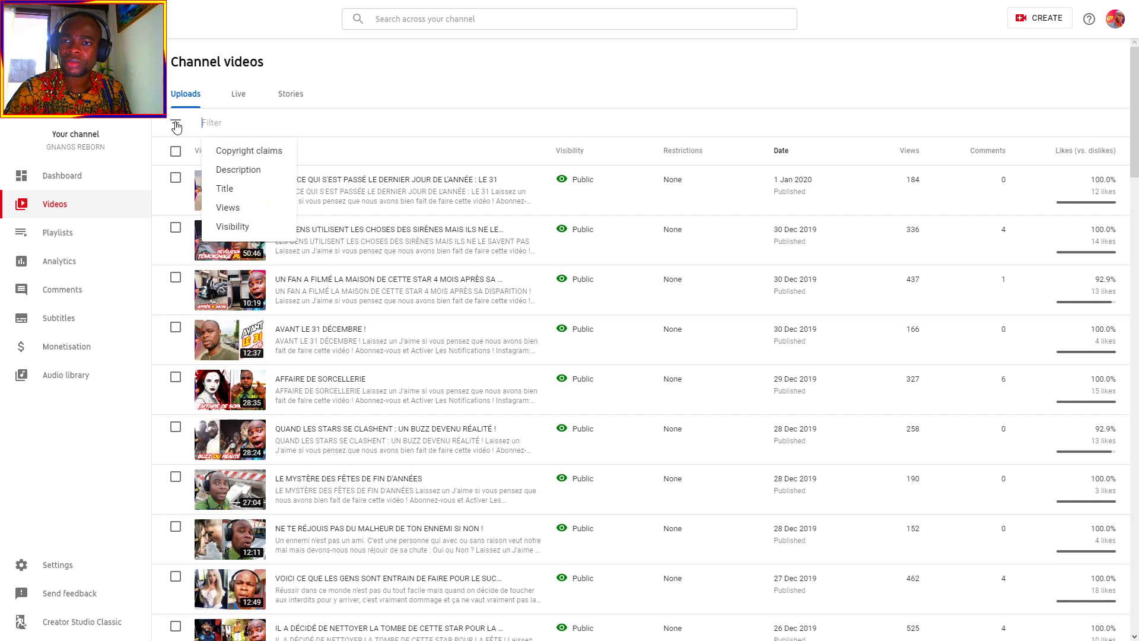
click(247, 153)
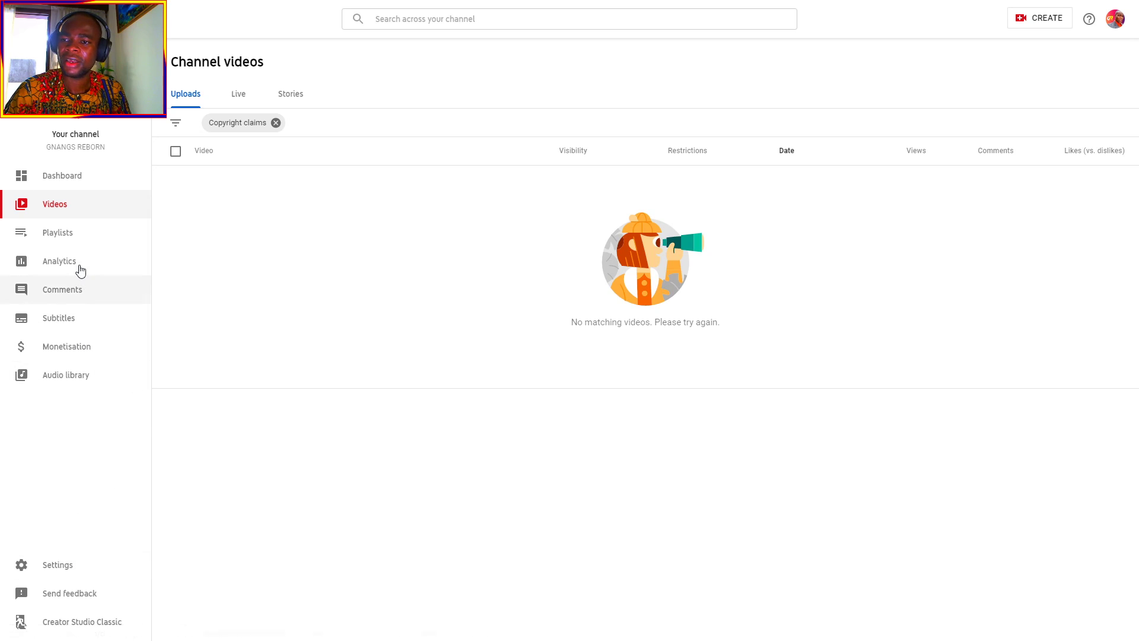
Open the channel settings and review the Basic info, Advanced settings and Branding sections, including keywords, Made for Kids audience and video watermark
click(66, 571)
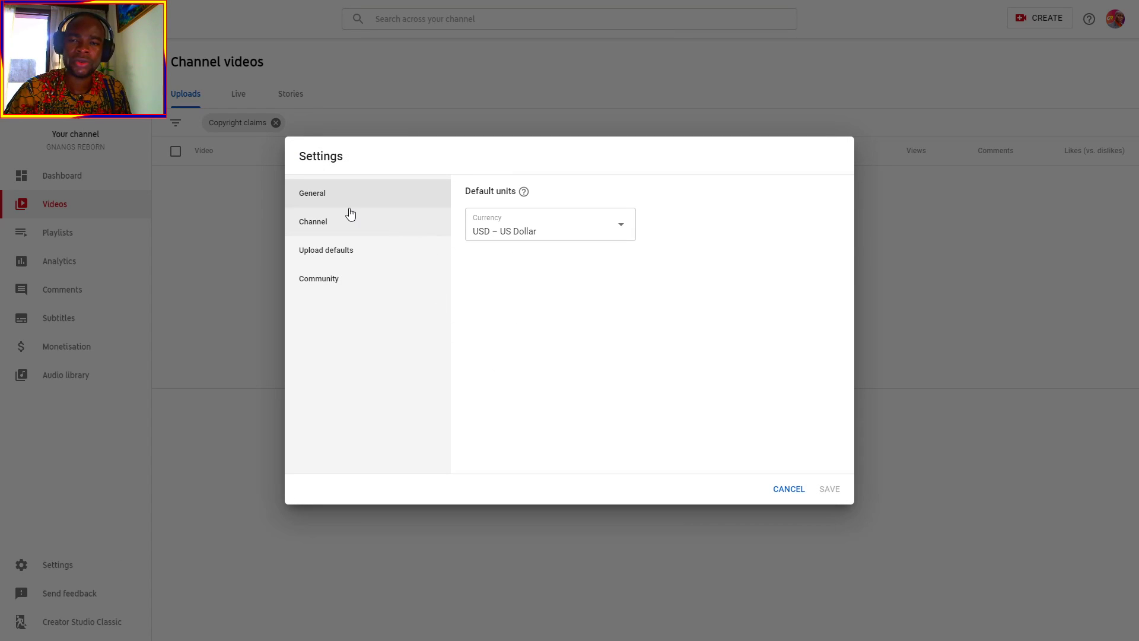
click(360, 231)
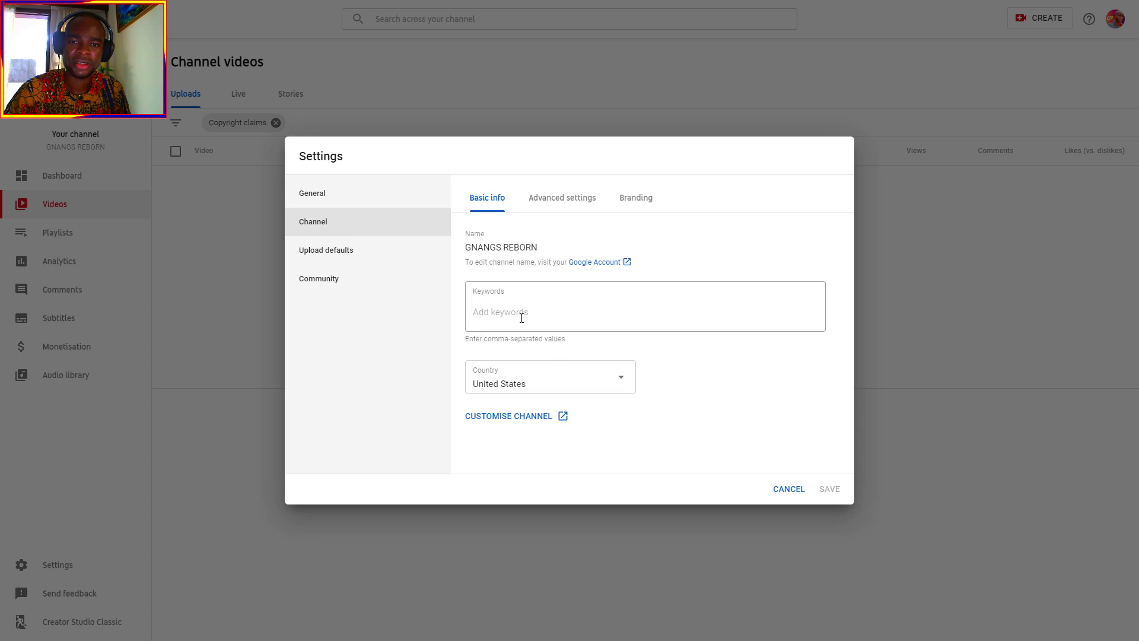
click(488, 304)
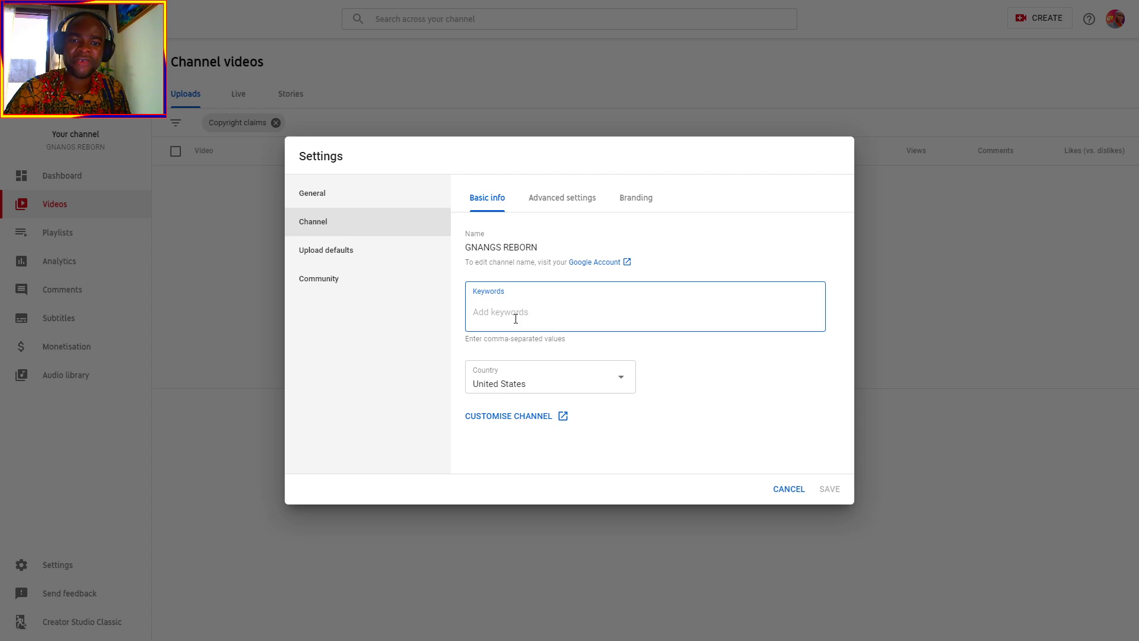
click(544, 204)
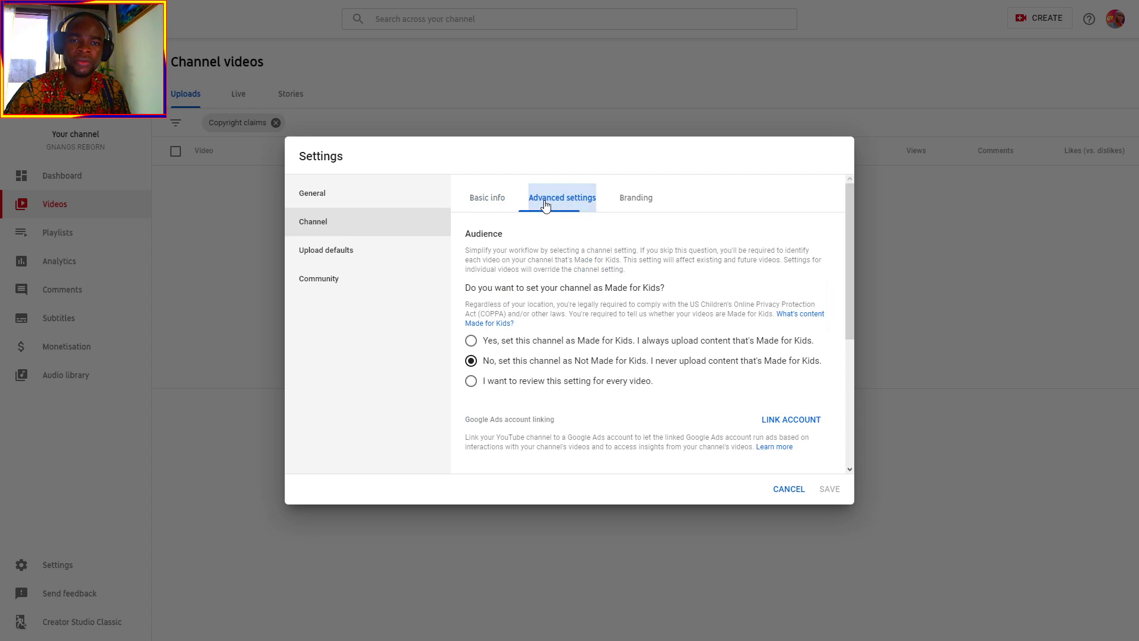
click(501, 196)
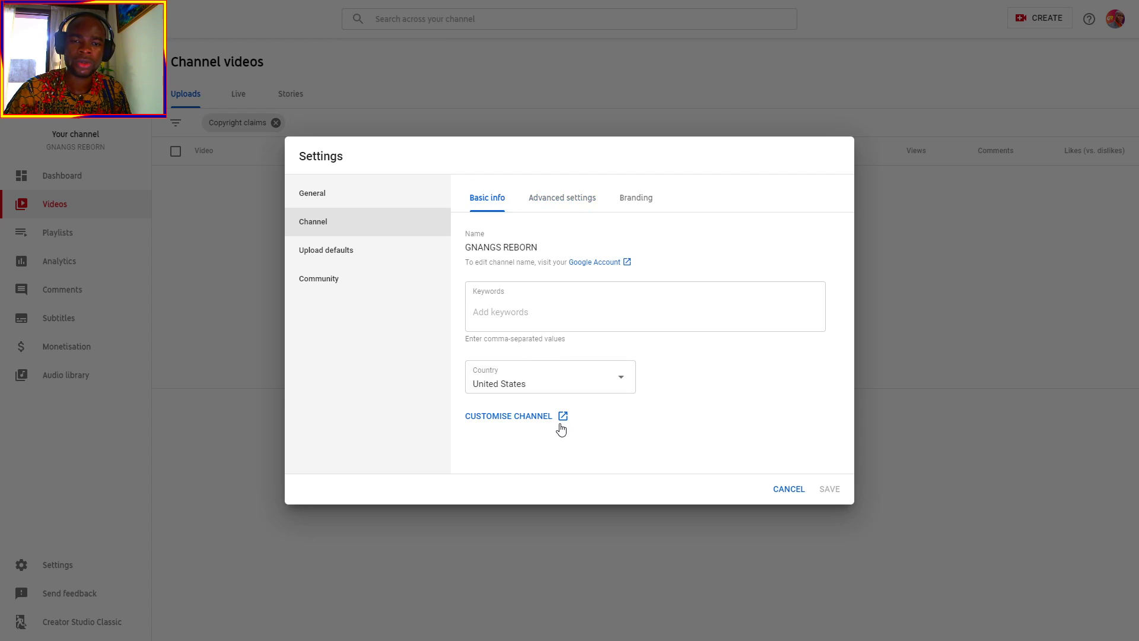
click(580, 212)
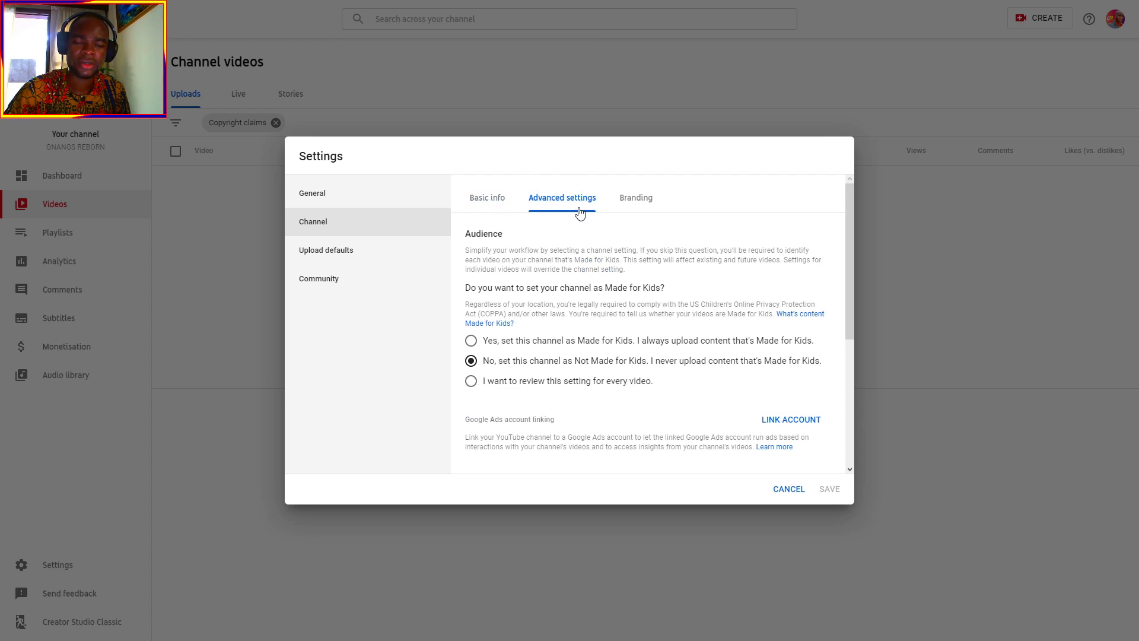
click(636, 204)
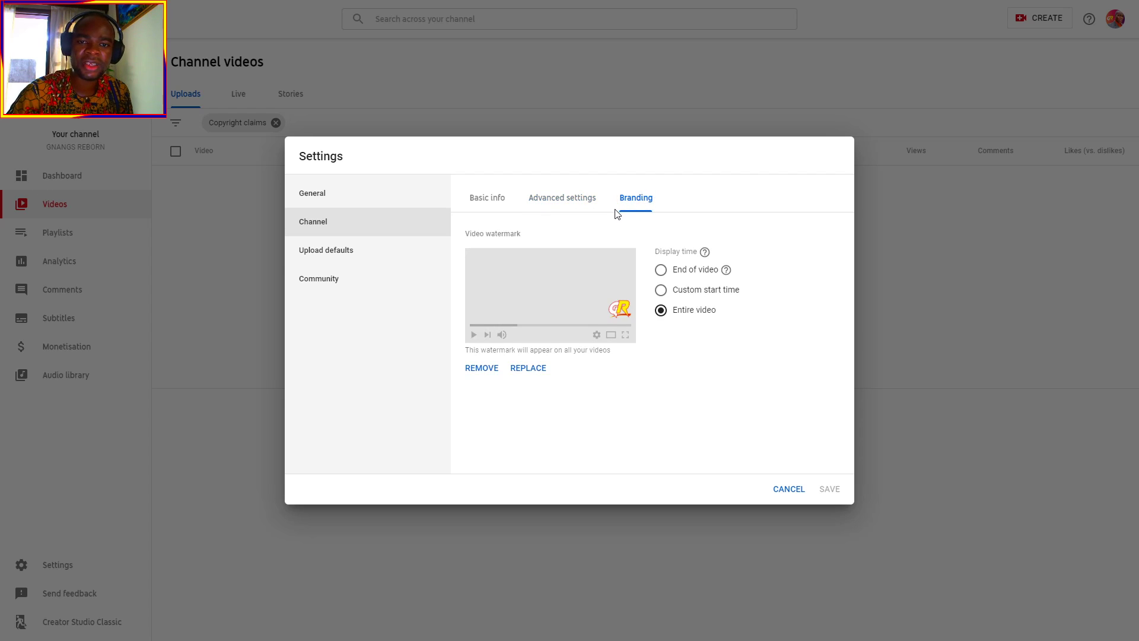
click(485, 199)
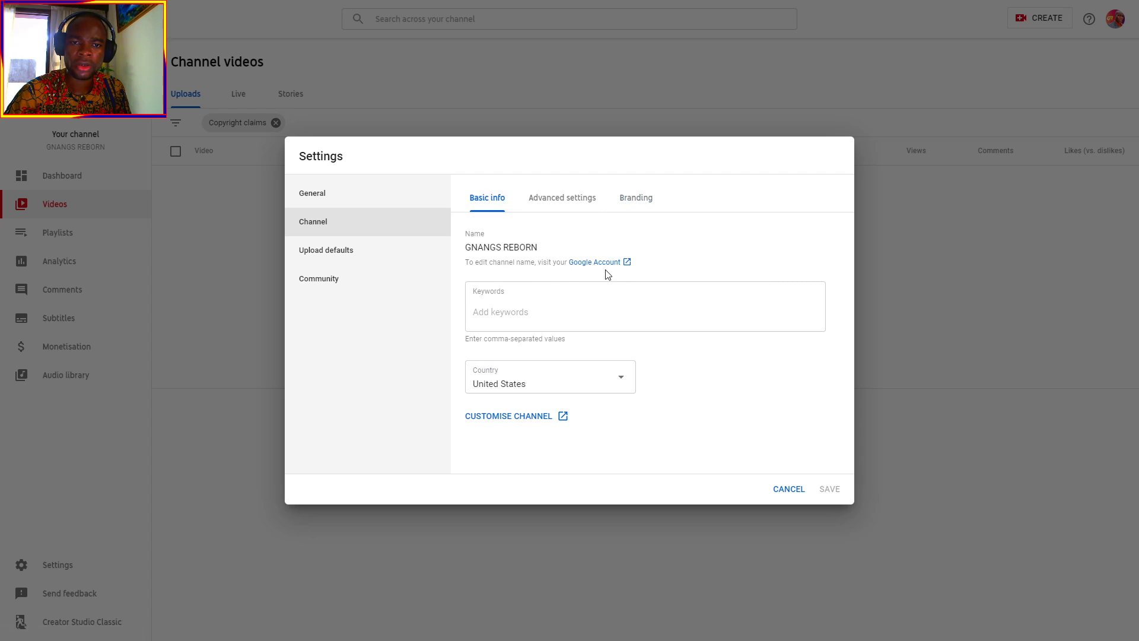
click(555, 205)
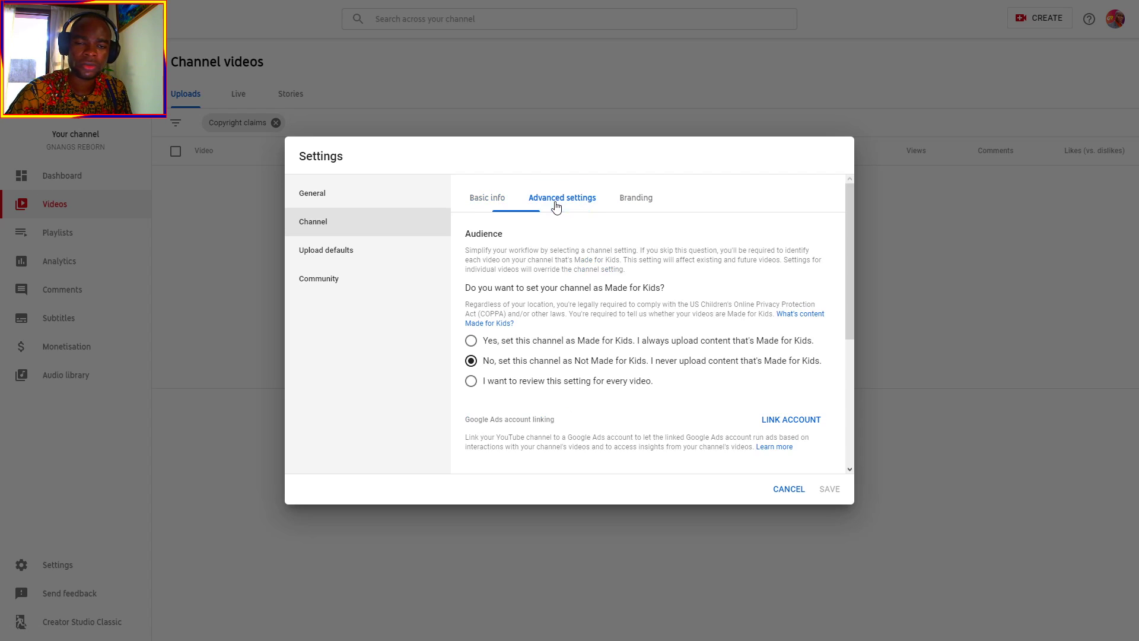
click(493, 200)
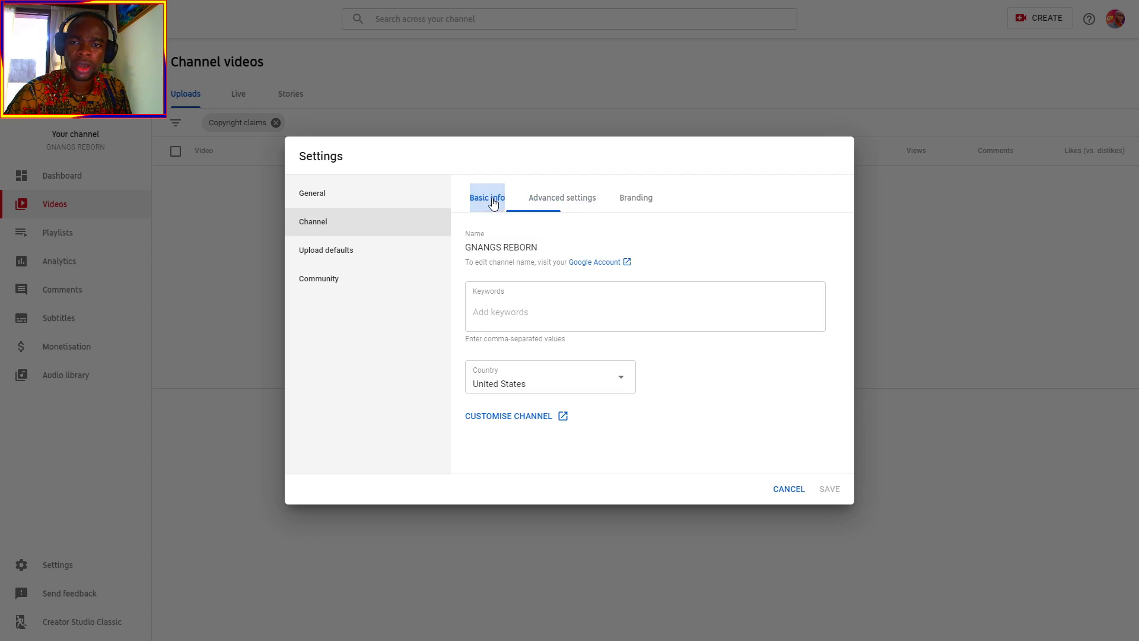
Open the channel customisation page from the basic info settings and look over the channel's home layout
click(564, 420)
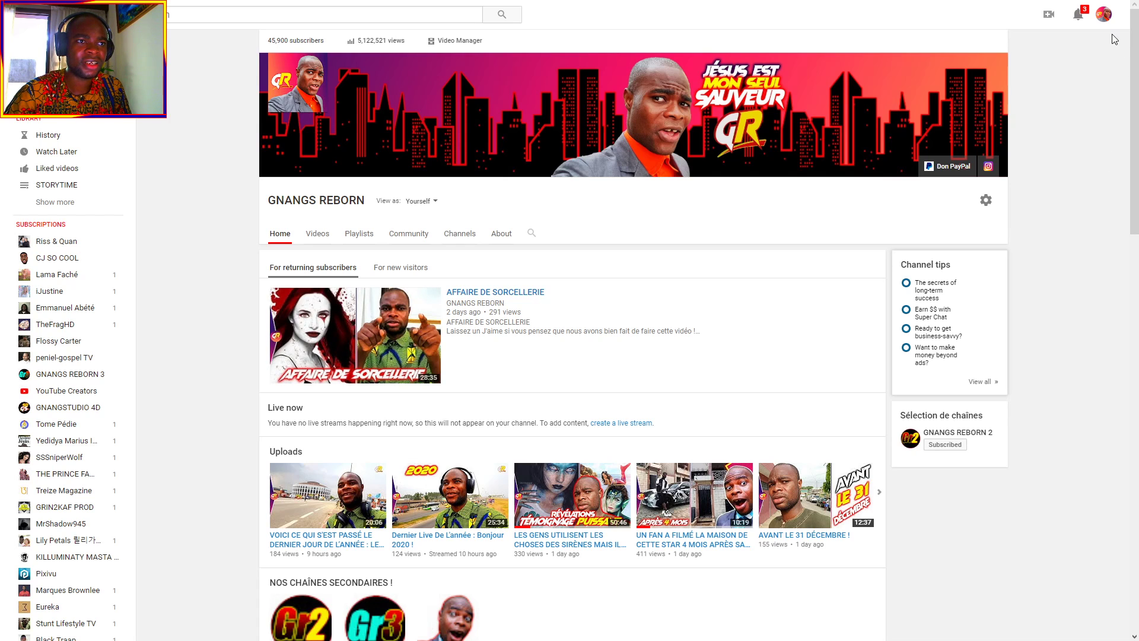
scroll(1136, 107, down, 3)
drag(1136, 89, 1137, 24)
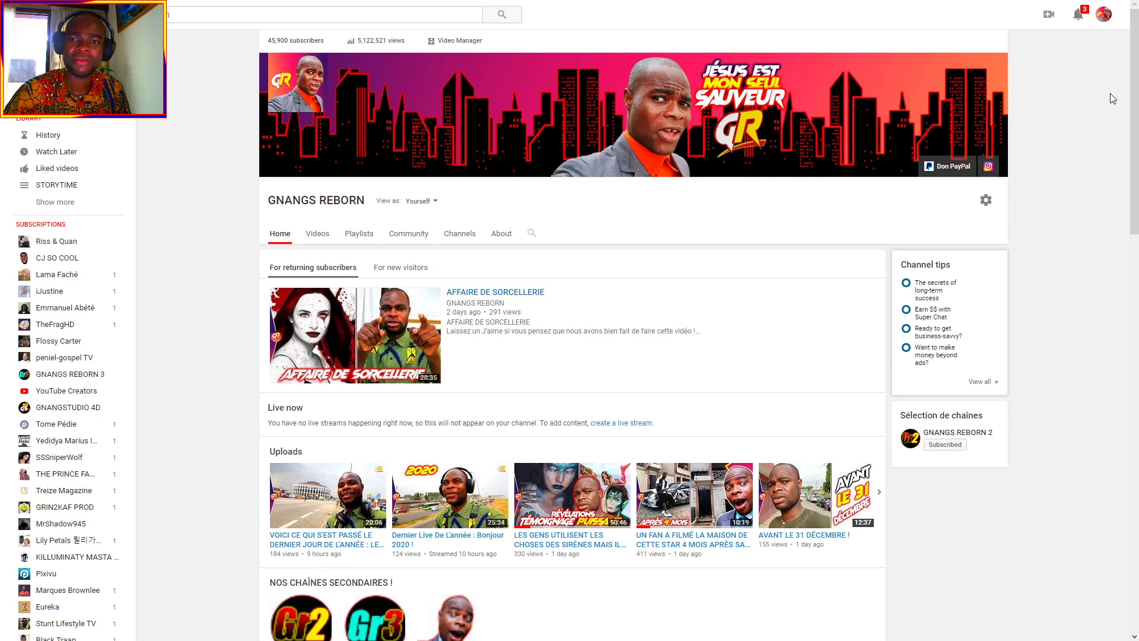
Go to the YouTube home page and open the GNANGSTUDIO 4D channel to look over its uploads and second channels
click(465, 18)
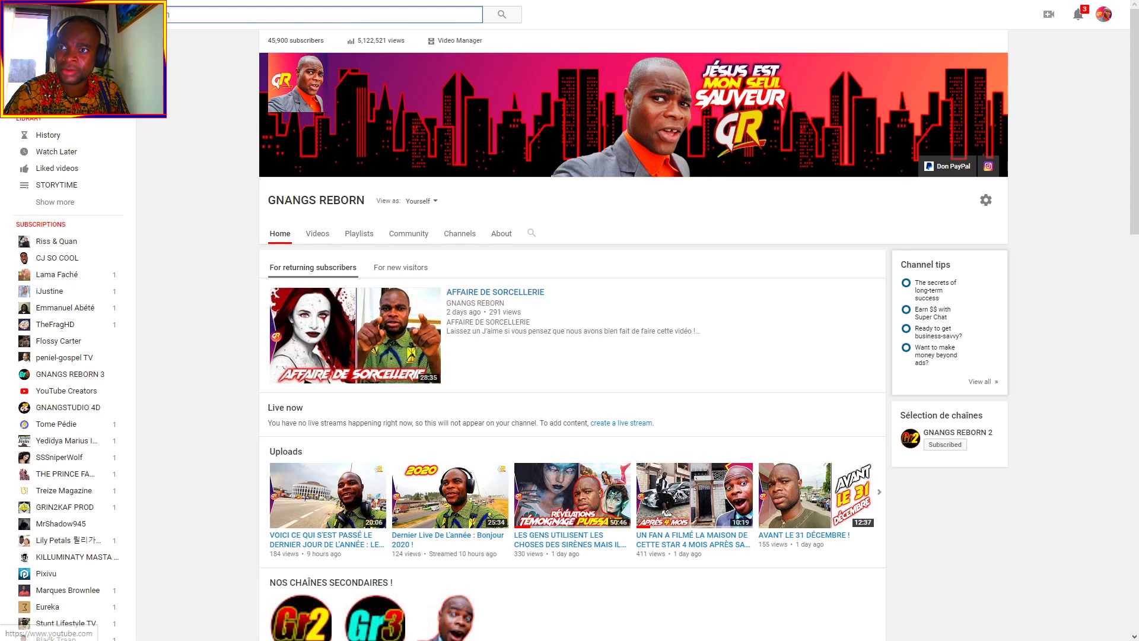
click(175, 22)
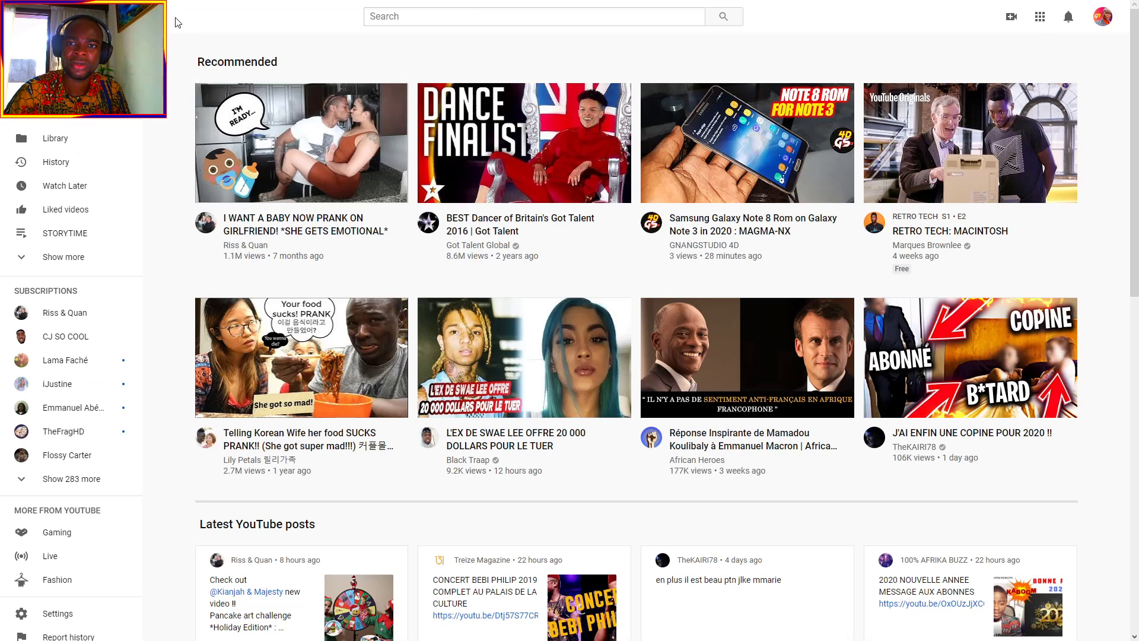
key(super)
mouse_move(175, 17)
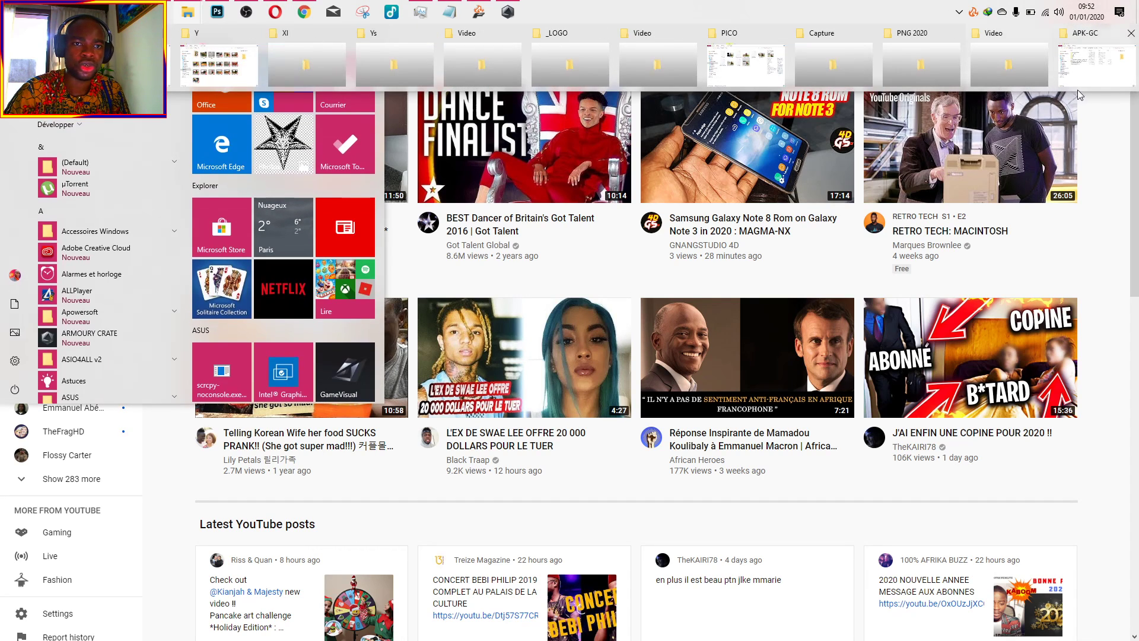
click(651, 225)
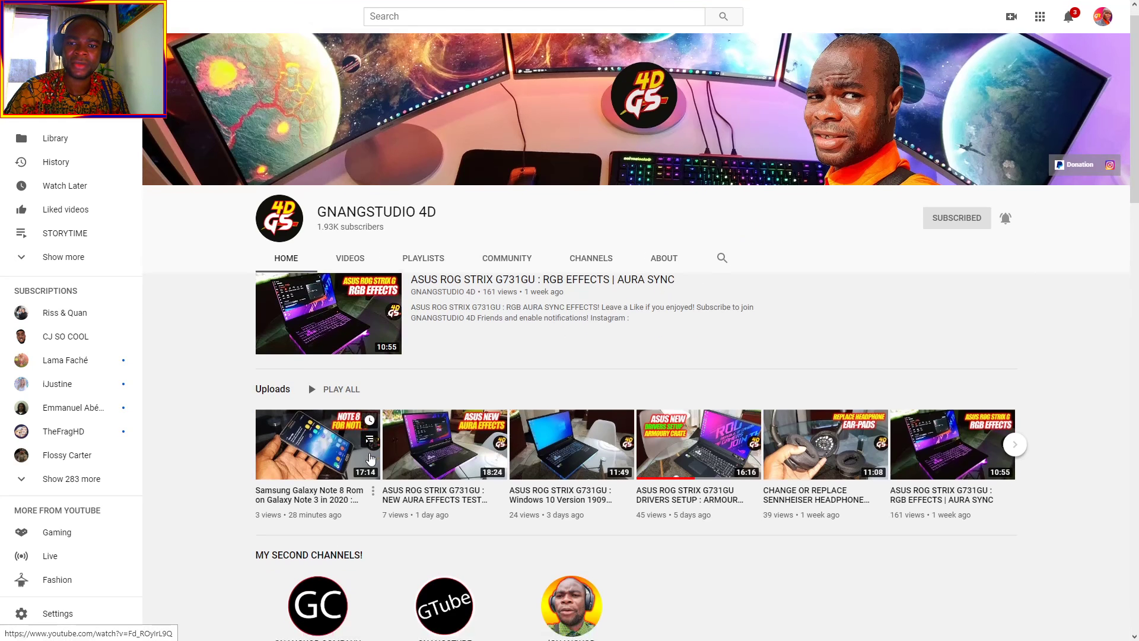
scroll(318, 403, down, 3)
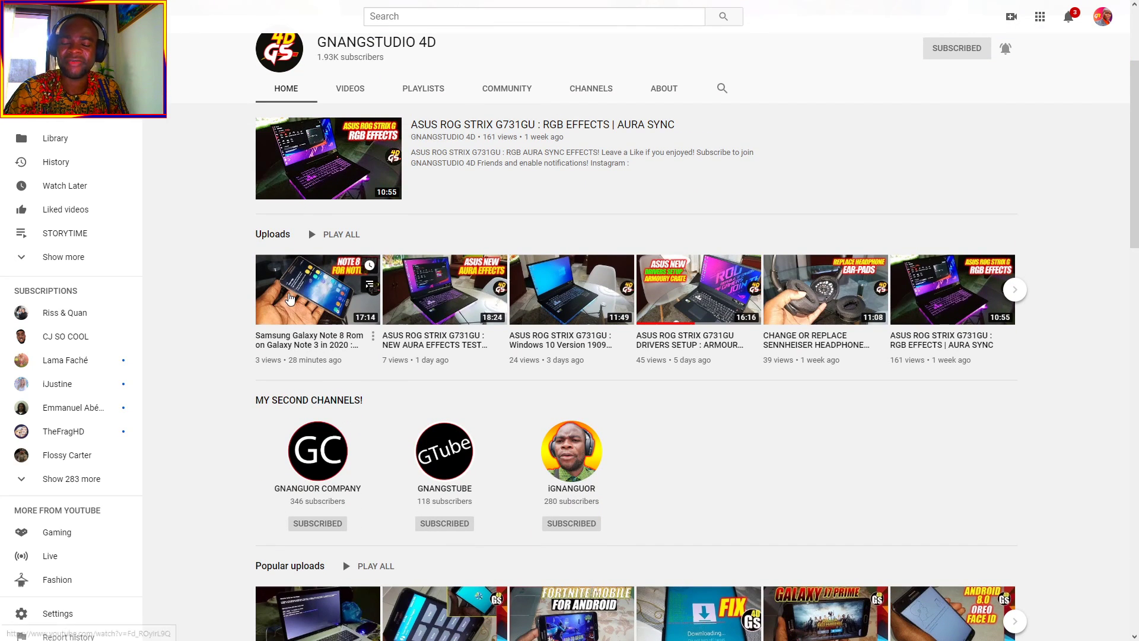
scroll(617, 363, up, 1)
scroll(617, 363, up, 3)
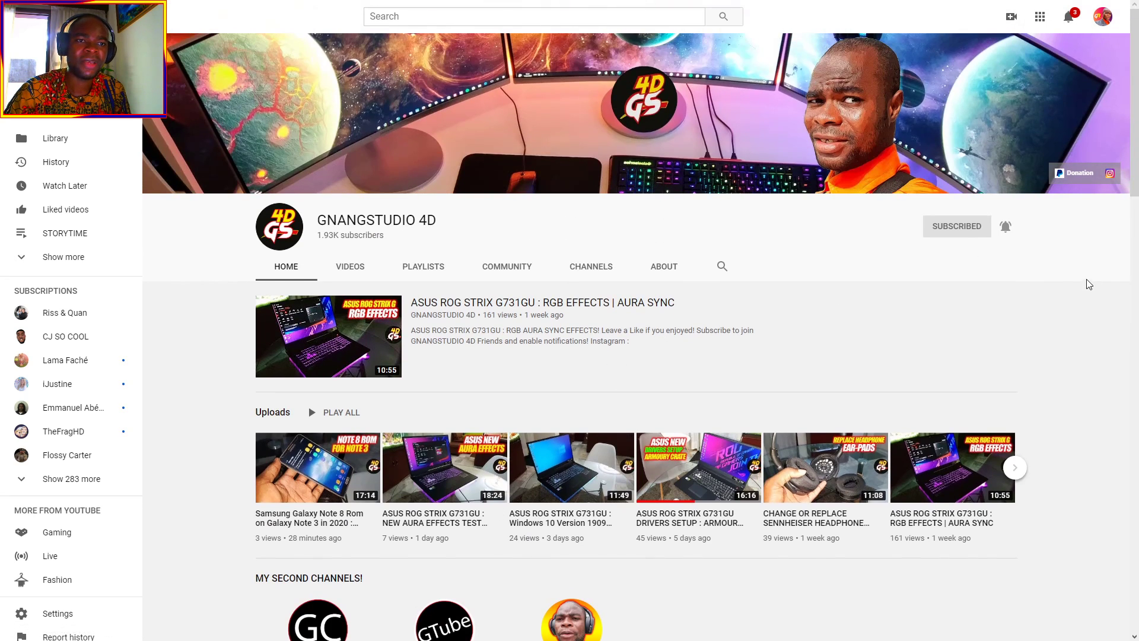